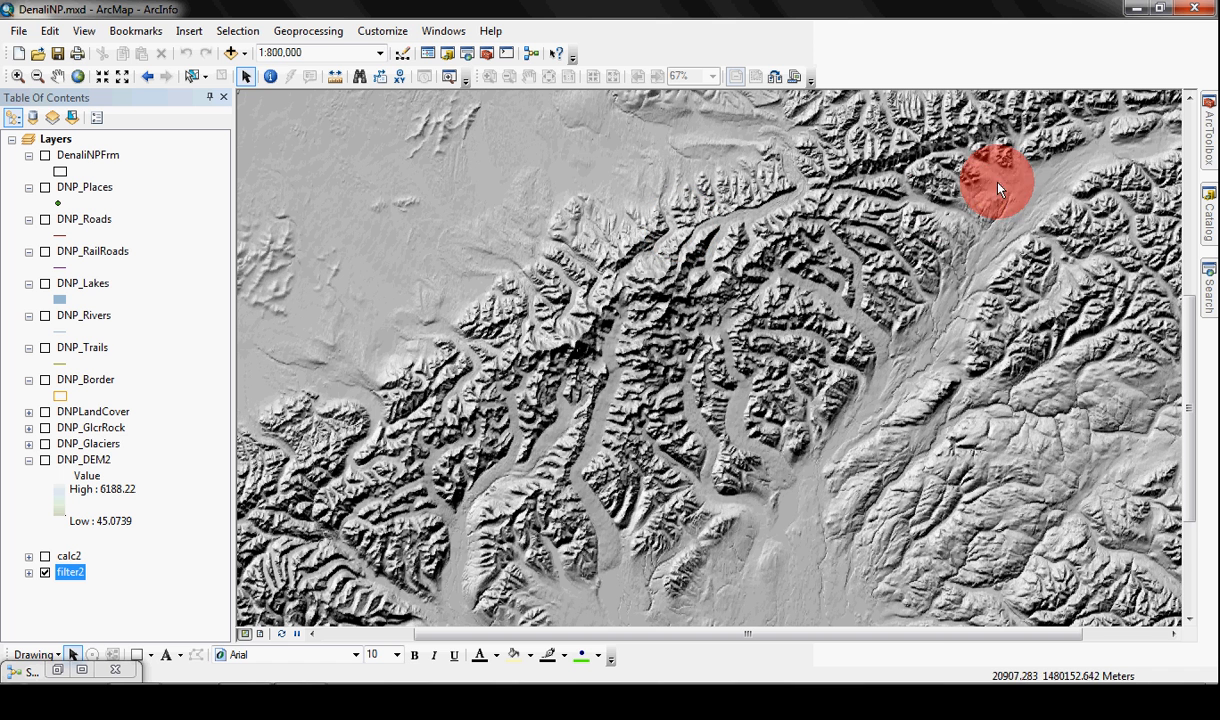
Step: Open the Swiss Hillshade Model from Hillshade Tools 9.3 for editing, fit it to the window and examine its processes
click(1209, 135)
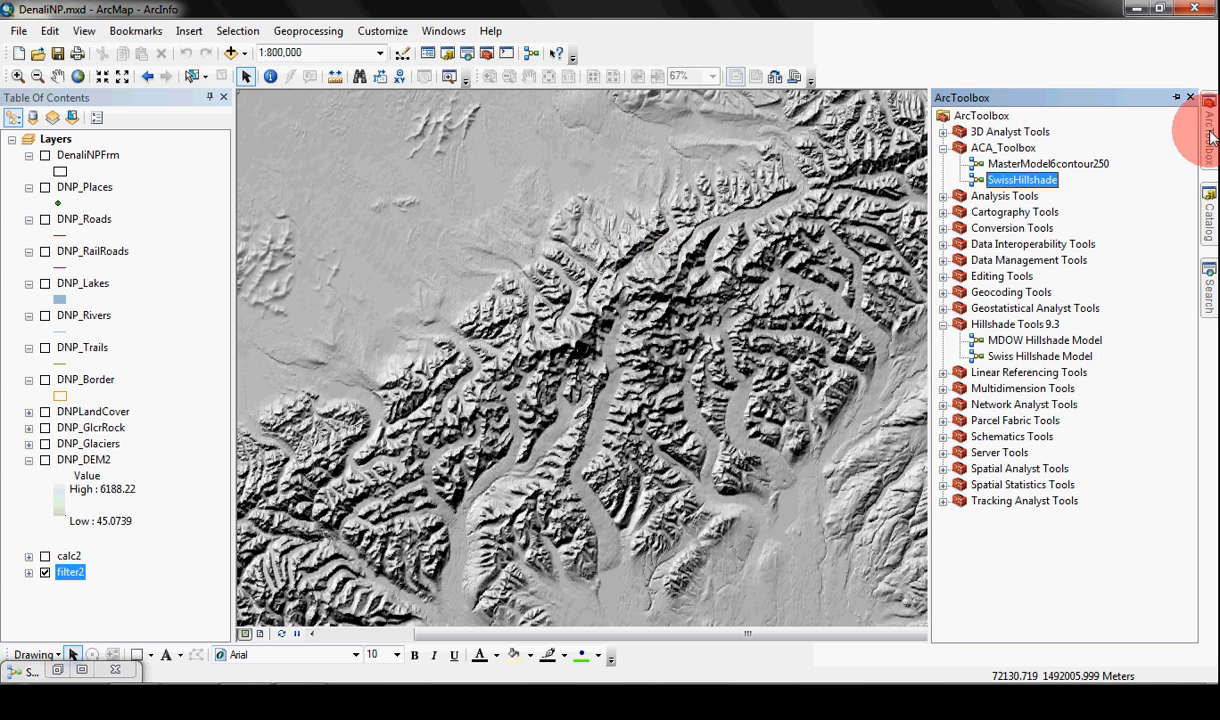
right_click(976, 116)
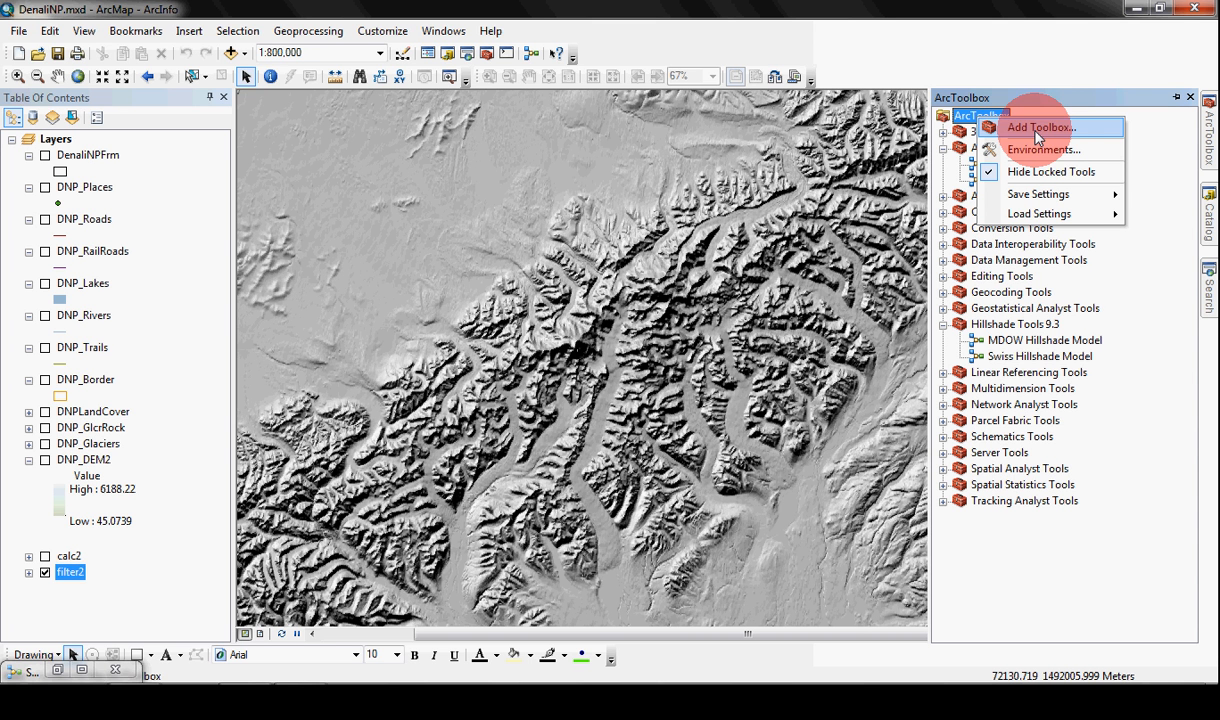
right_click(1021, 360)
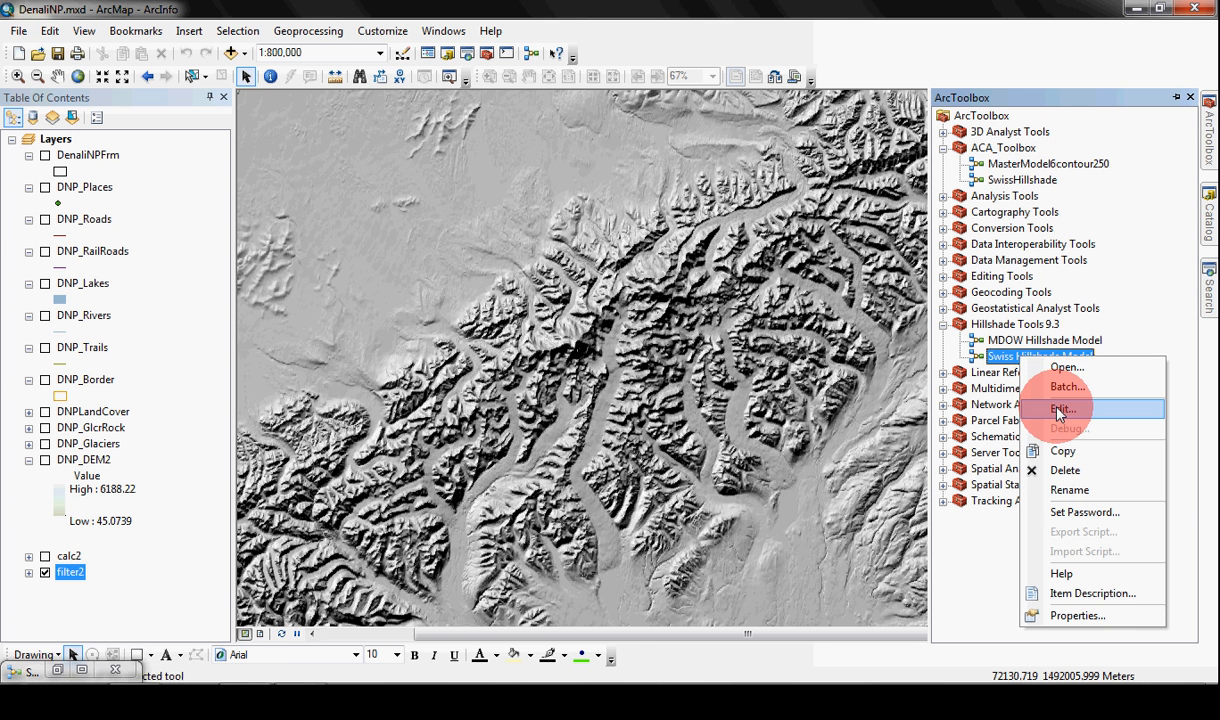
click(1060, 411)
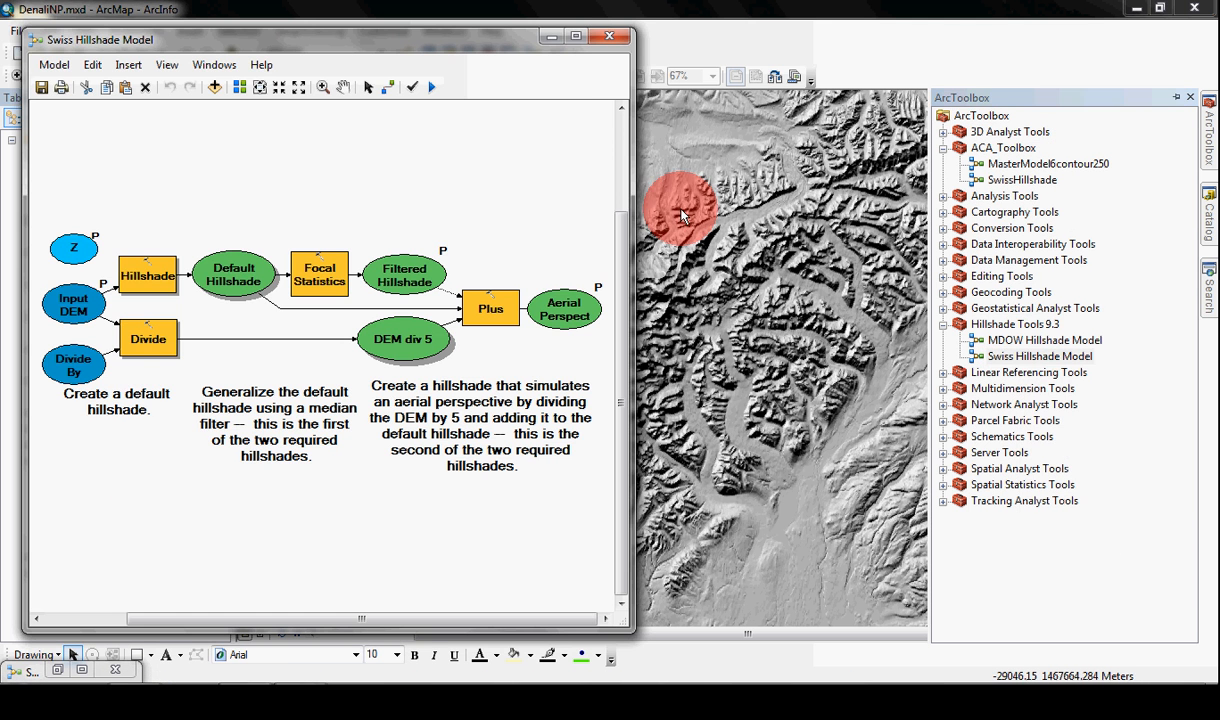
click(576, 36)
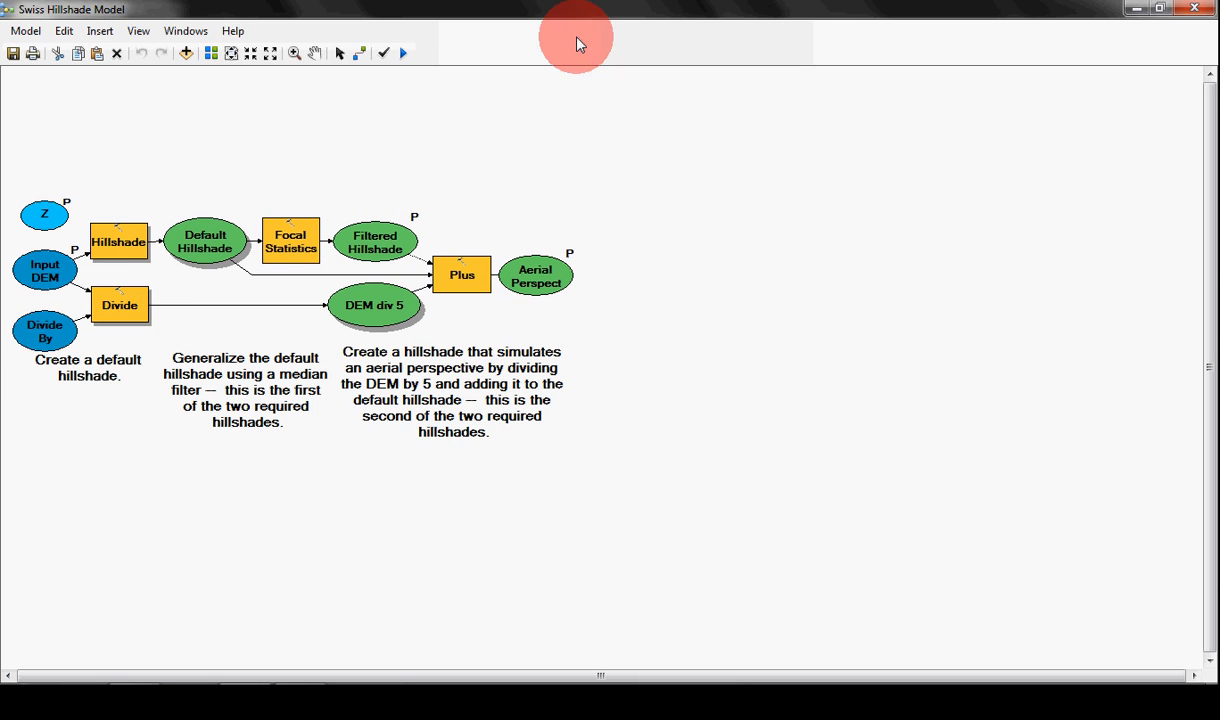
click(238, 56)
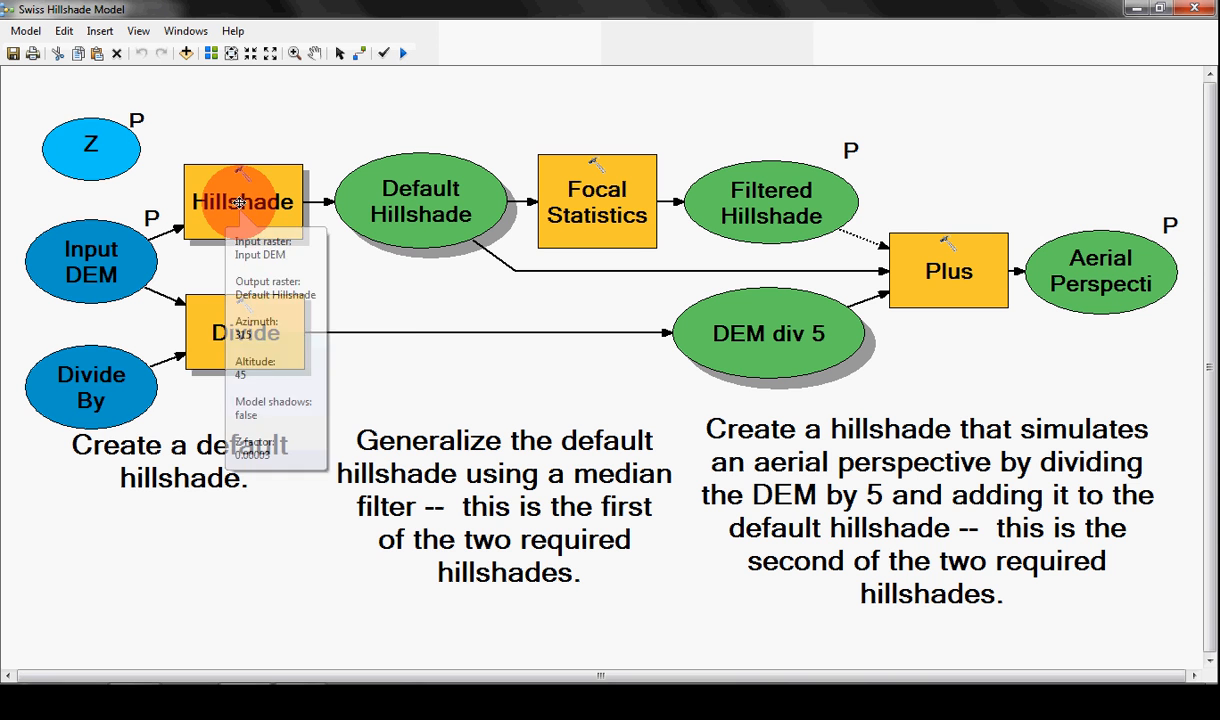
mouse_move(258, 346)
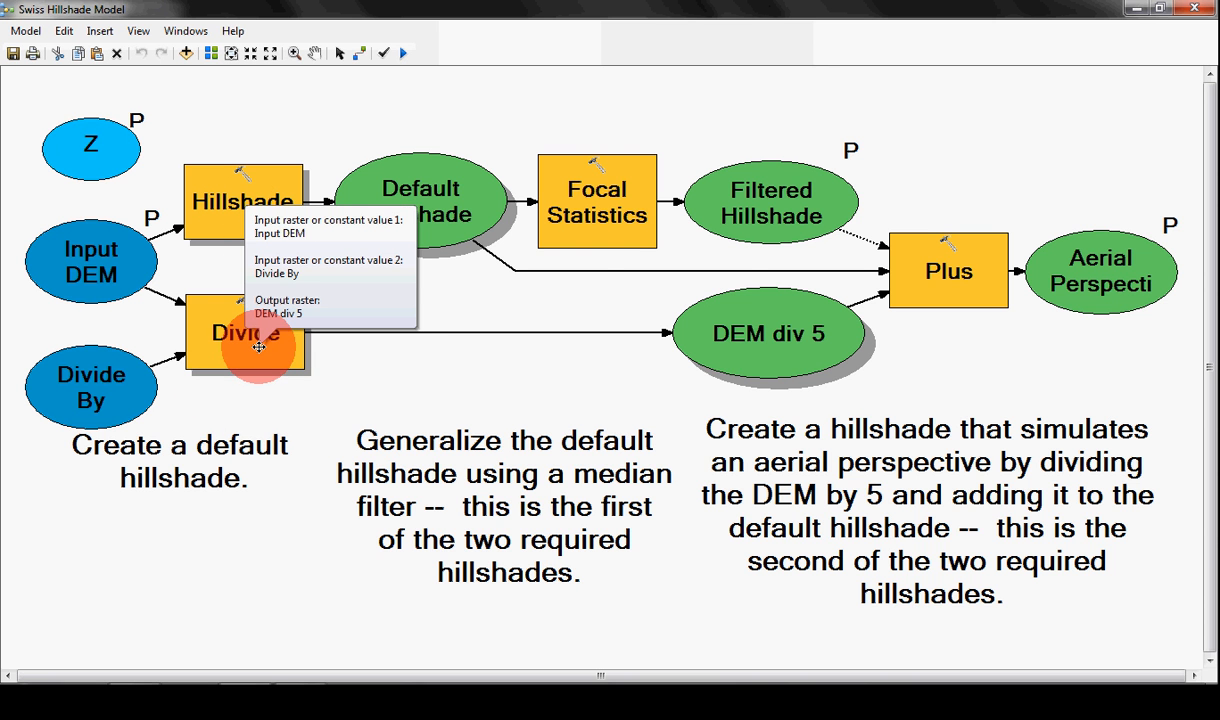
mouse_move(598, 196)
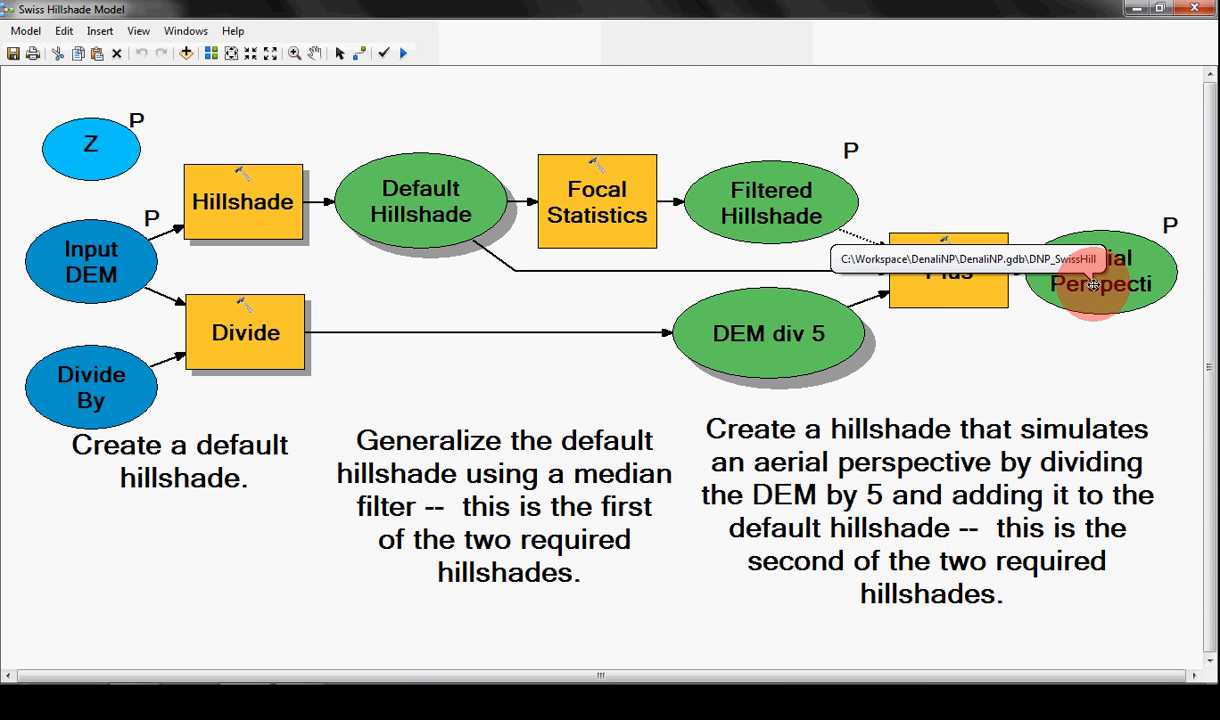
click(1136, 9)
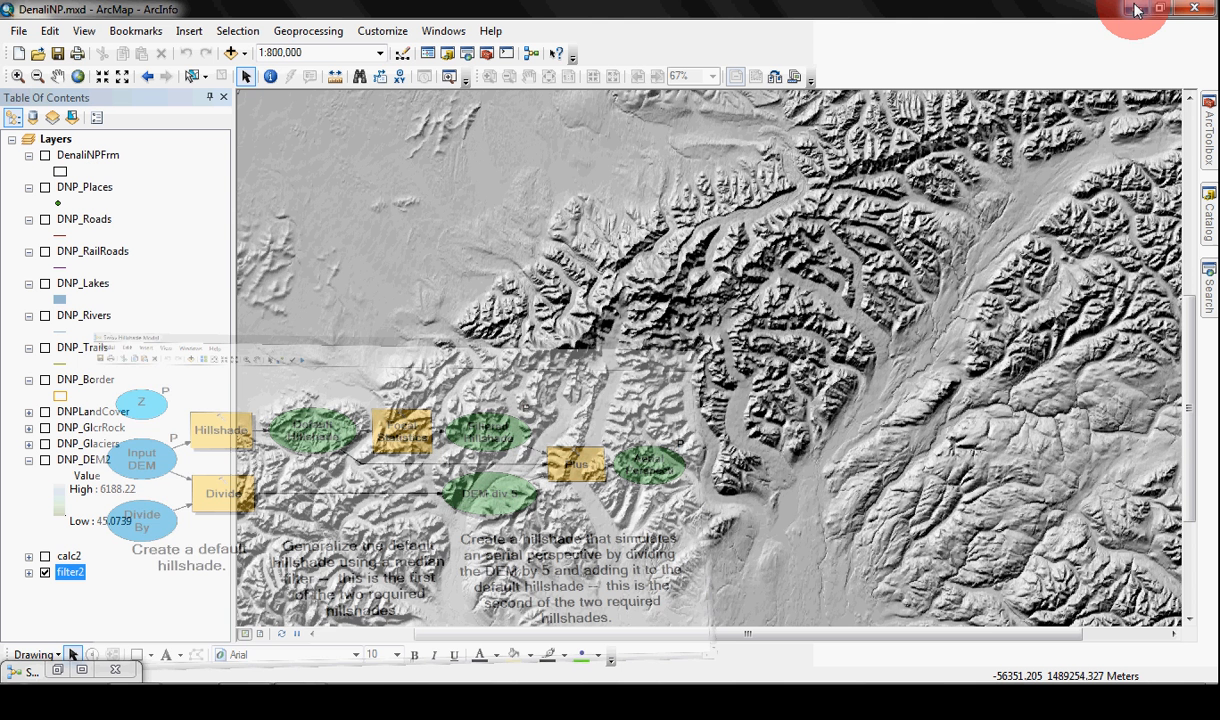
Step: Open the SwissHillshade model from ACA_Toolbox for editing and review the Hillshade process's parameters without changing them
click(1208, 148)
right_click(1020, 180)
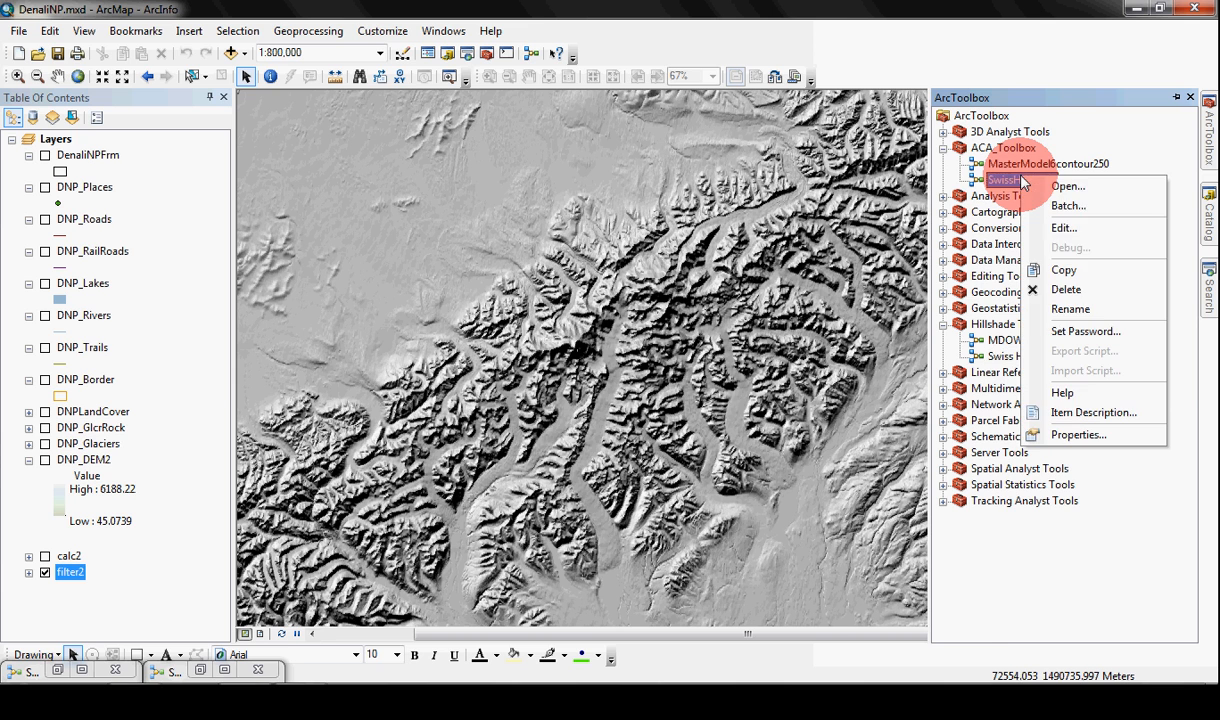
click(1065, 228)
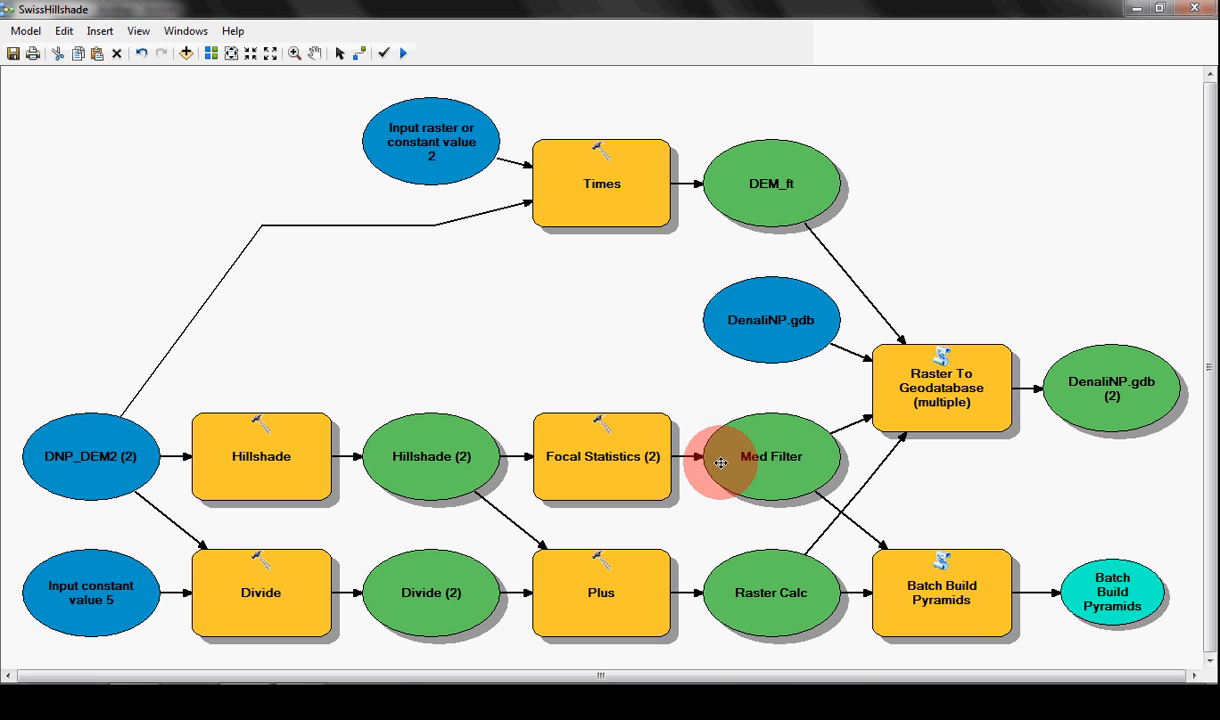
double_click(264, 457)
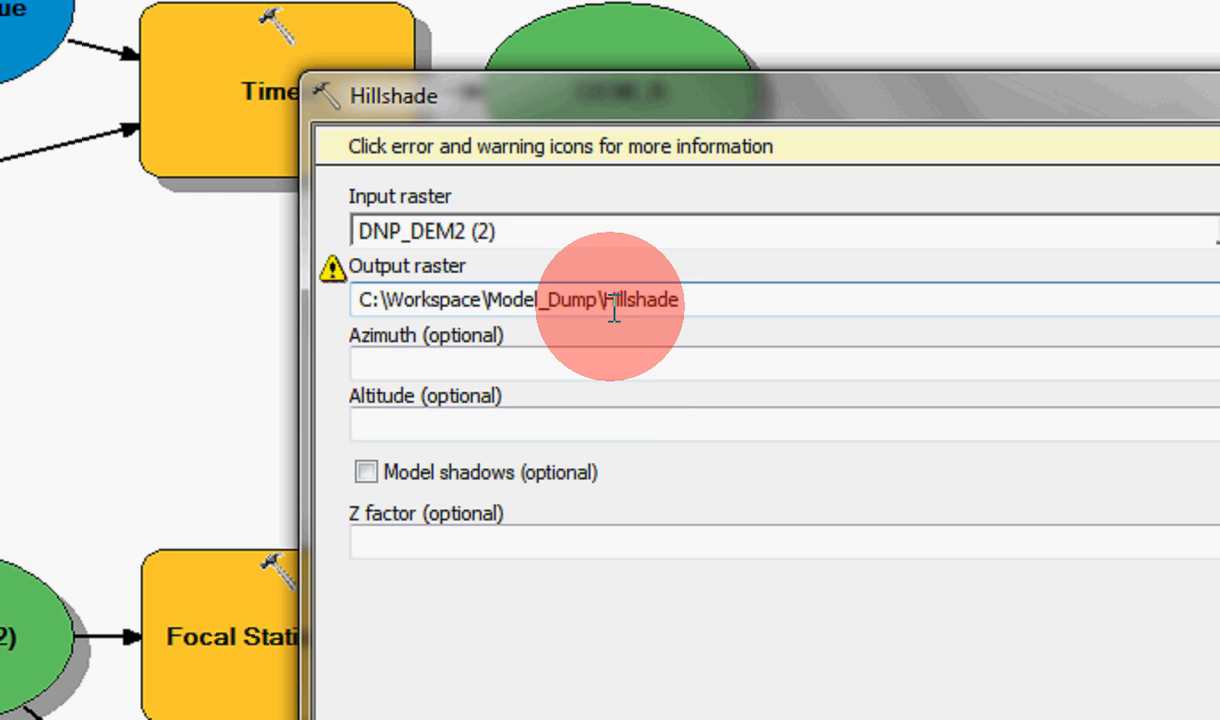
click(639, 366)
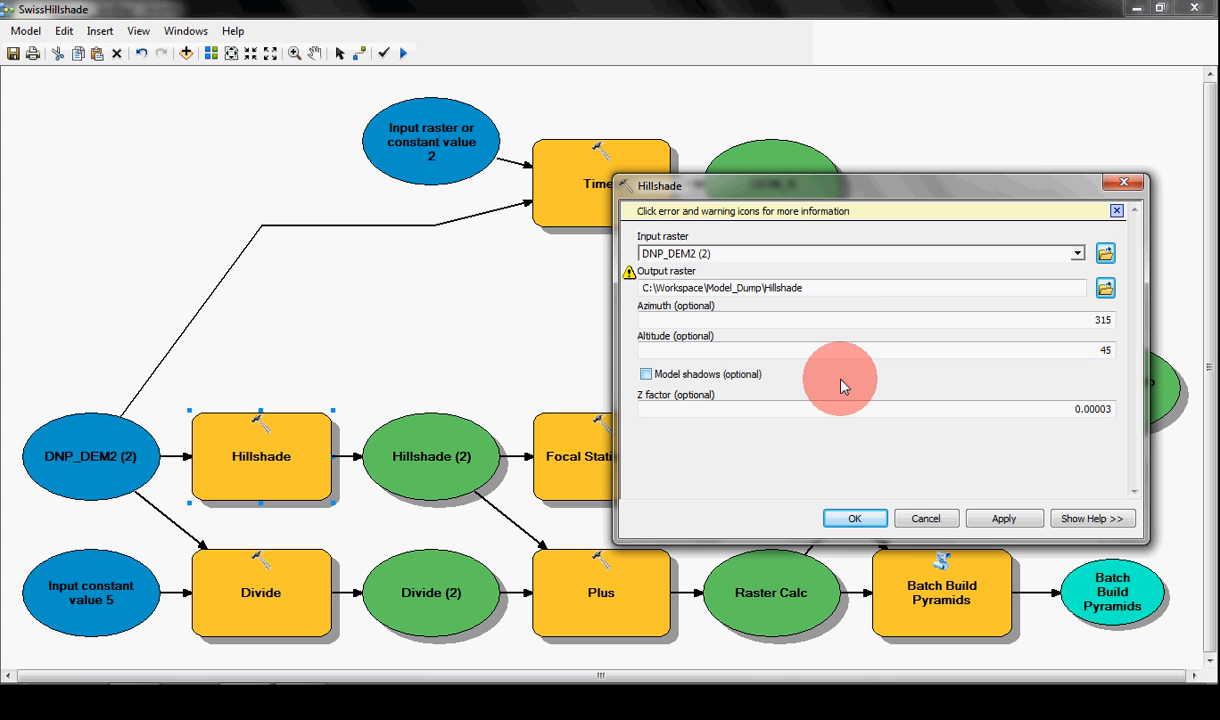
click(926, 519)
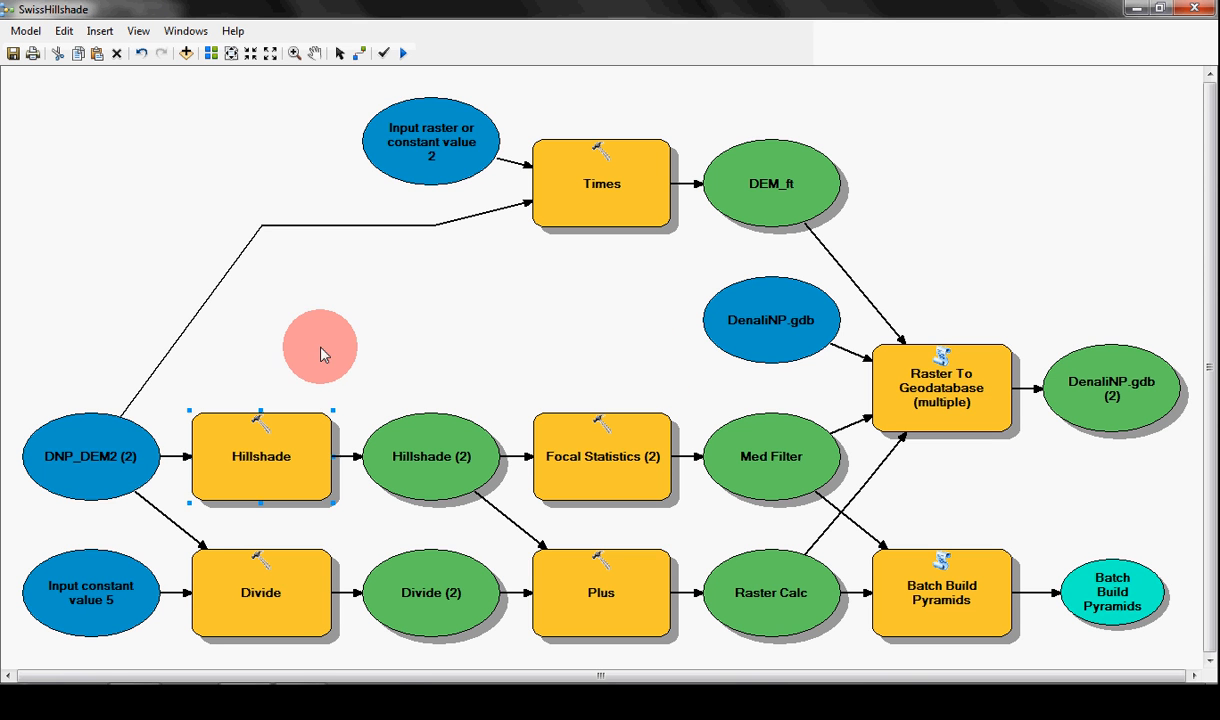
Step: Examine the model chain from the DNP_DEM2 input through Hillshade and Focal Statistics to the Med Filter output
click(93, 460)
click(88, 463)
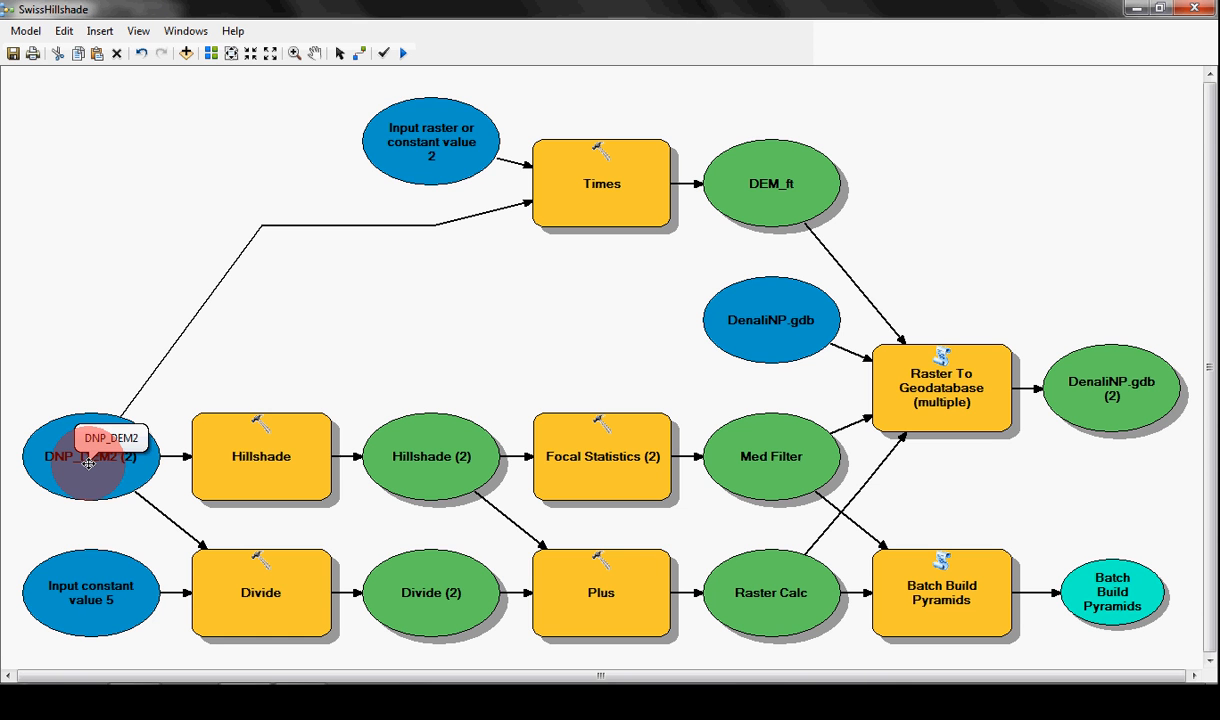
mouse_move(273, 468)
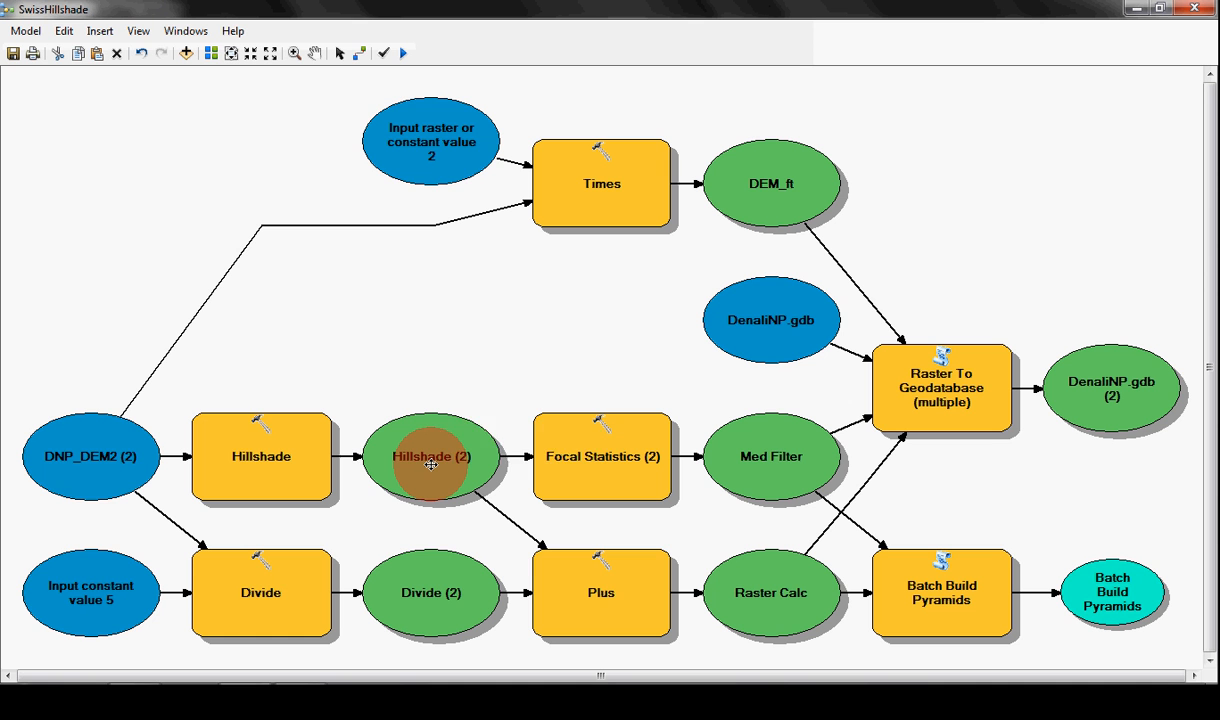
mouse_move(431, 464)
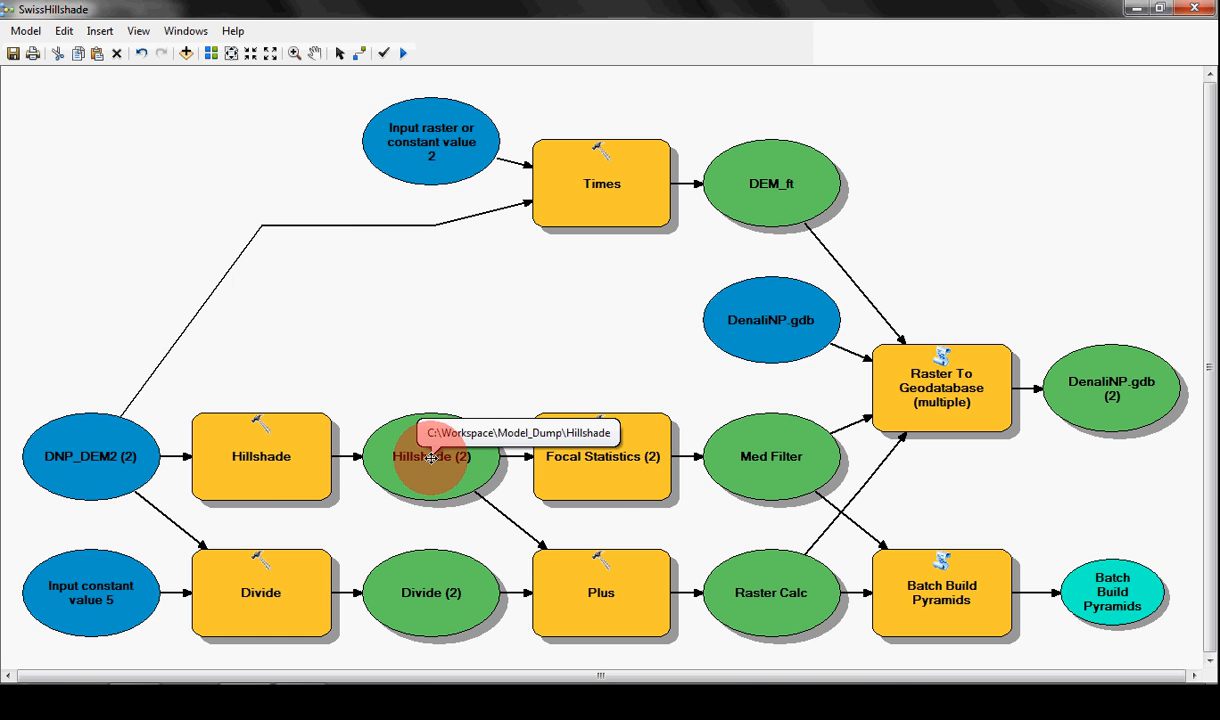
mouse_move(604, 463)
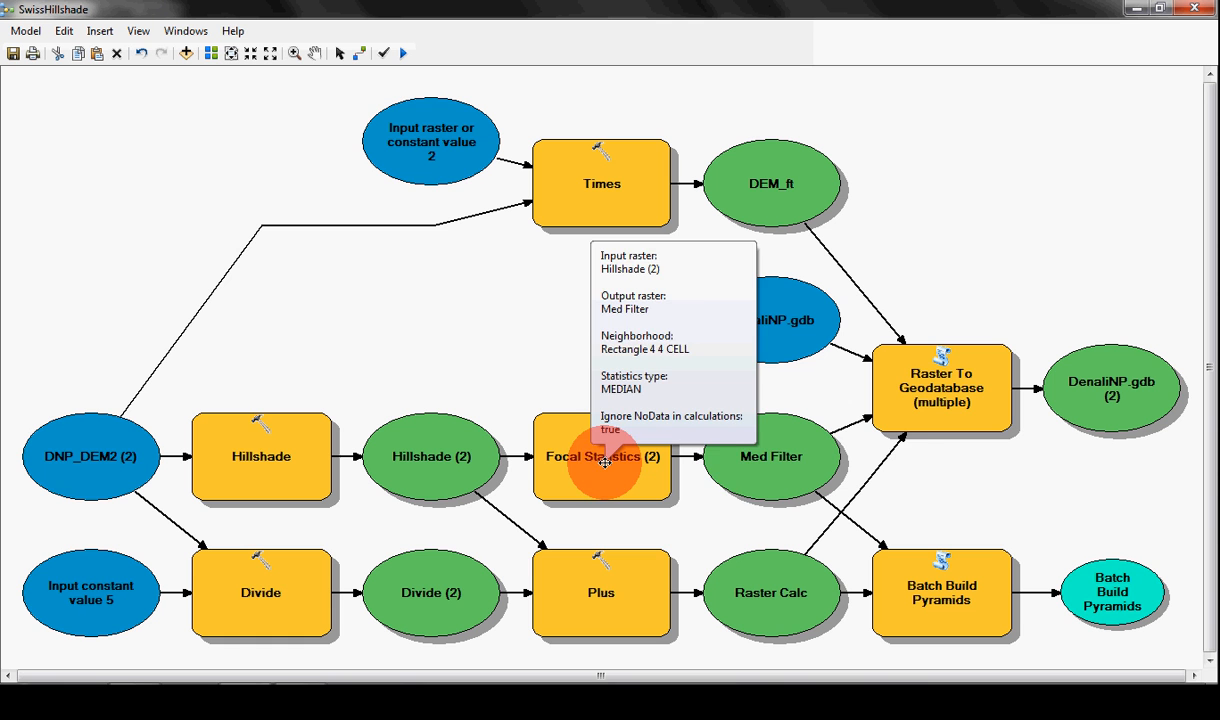
mouse_move(765, 468)
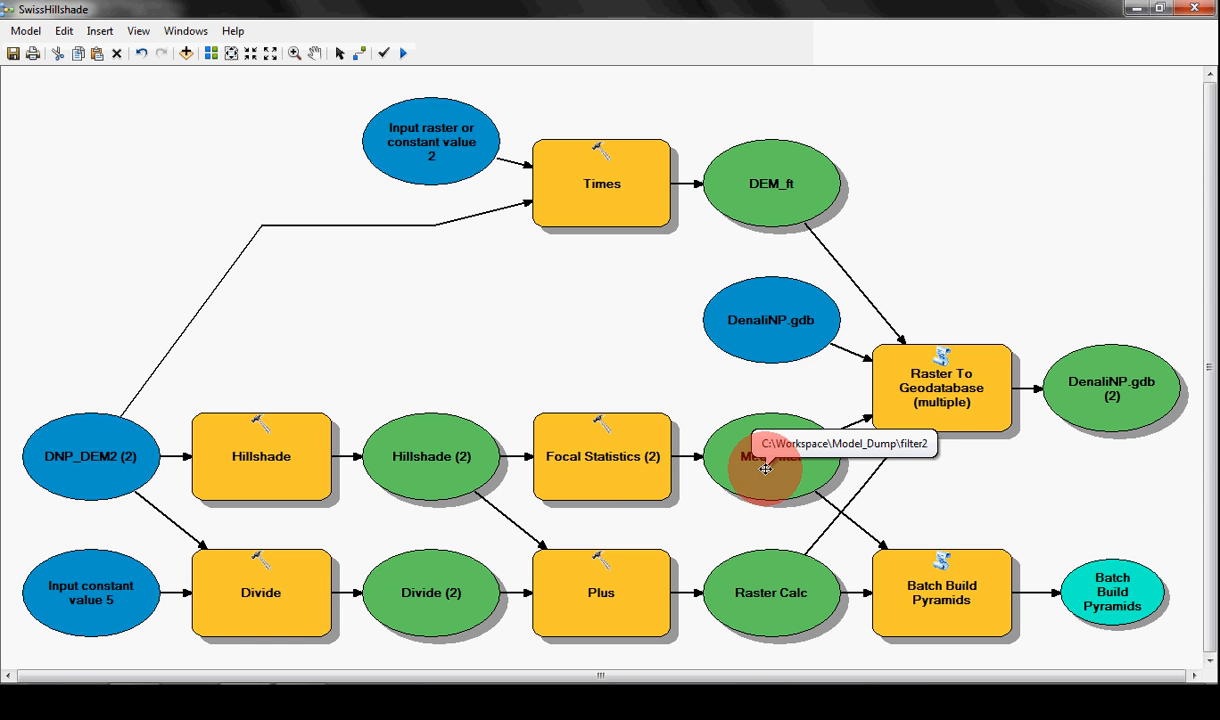
mouse_move(900, 398)
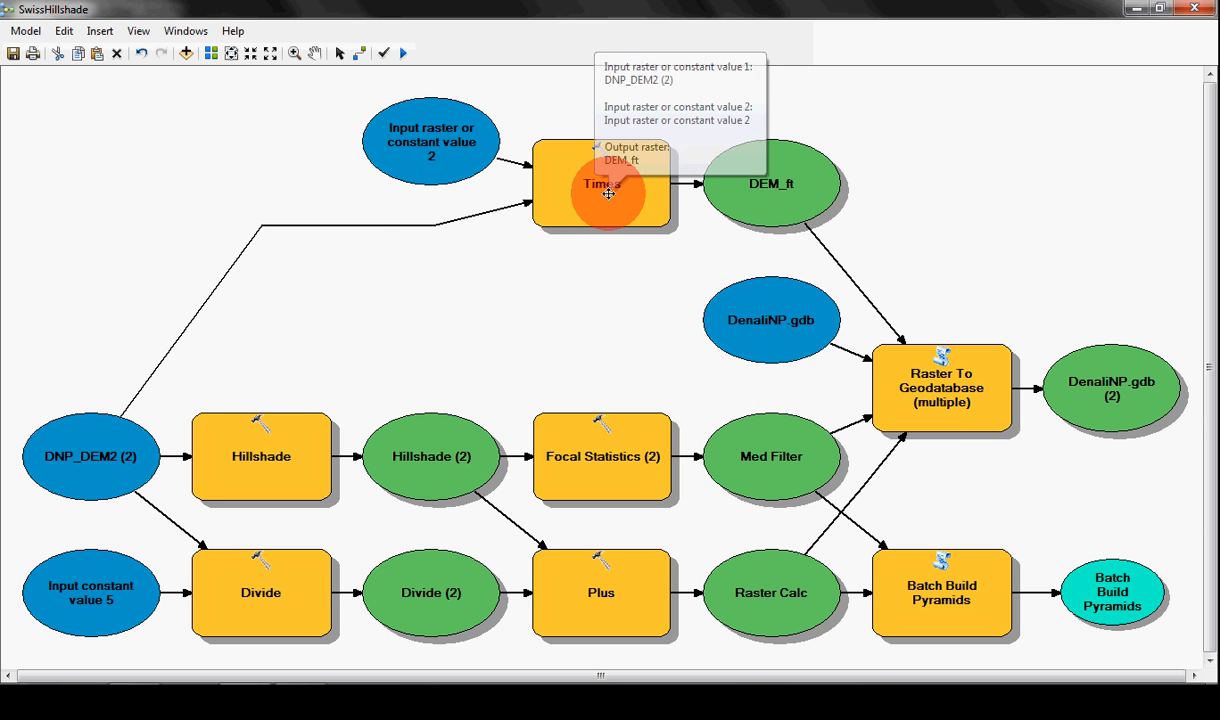
Step: Check the constant value that feeds the Times process and leave it unchanged
double_click(424, 130)
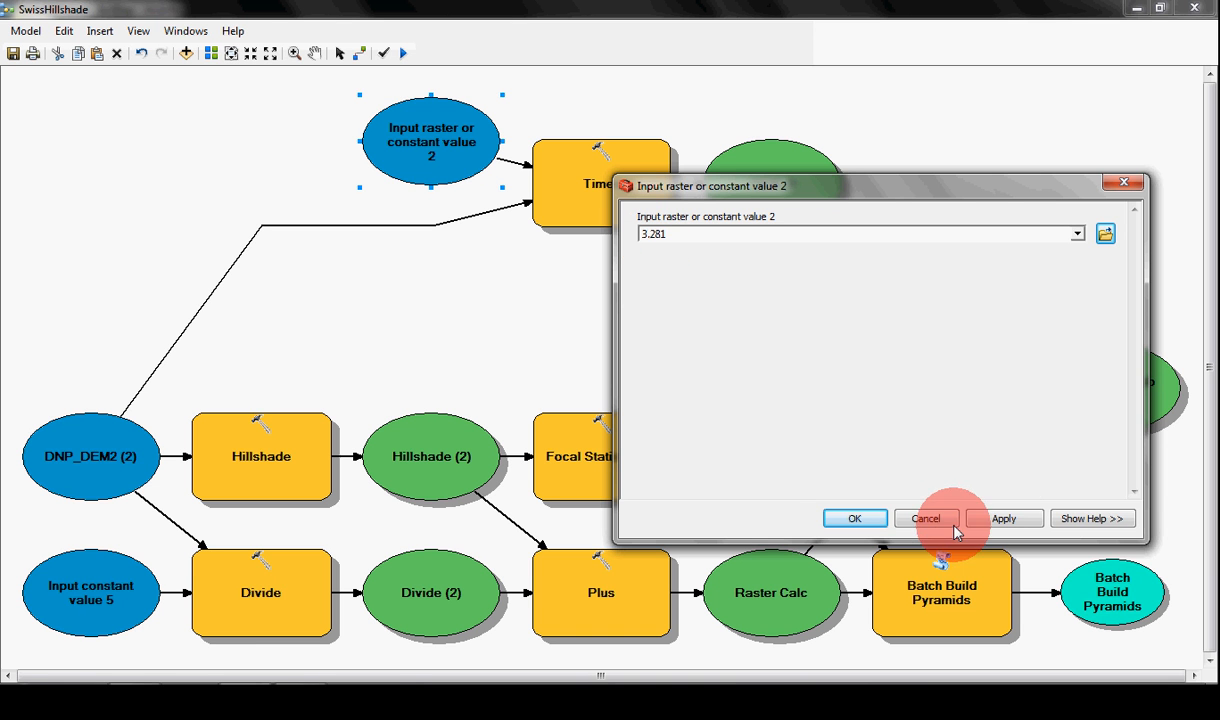
click(927, 519)
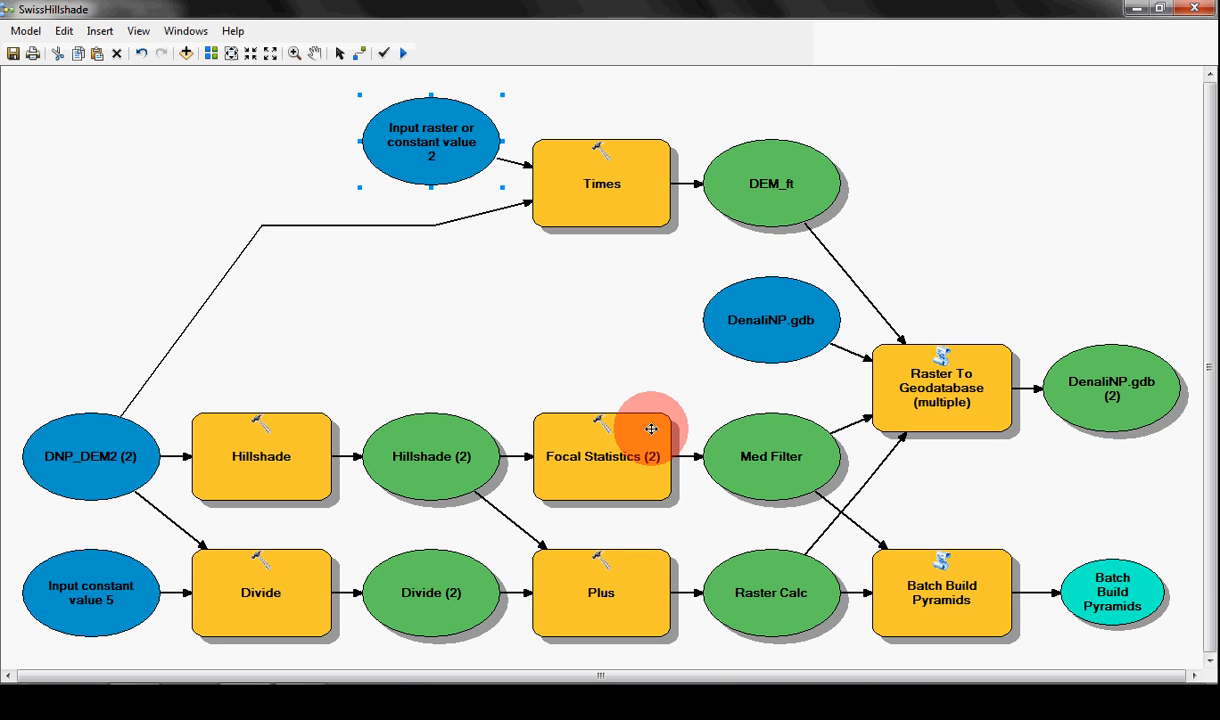
click(756, 254)
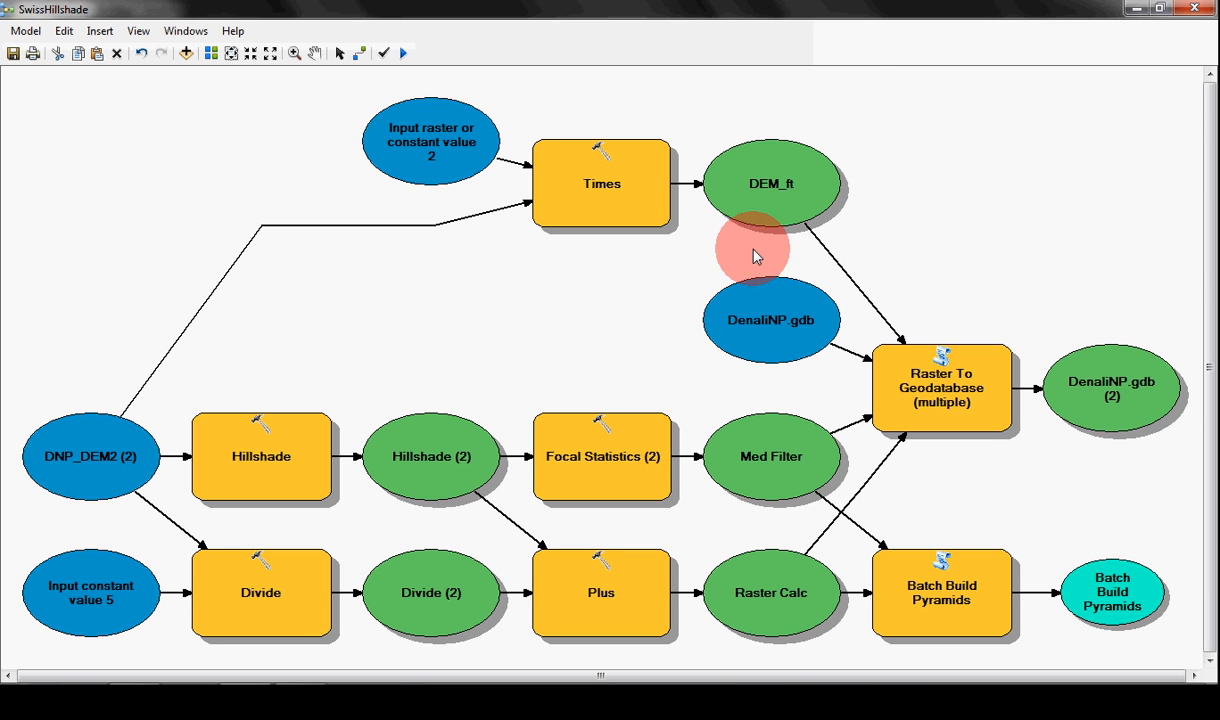
Step: Close the SwissHillshade model without saving its changes
click(25, 31)
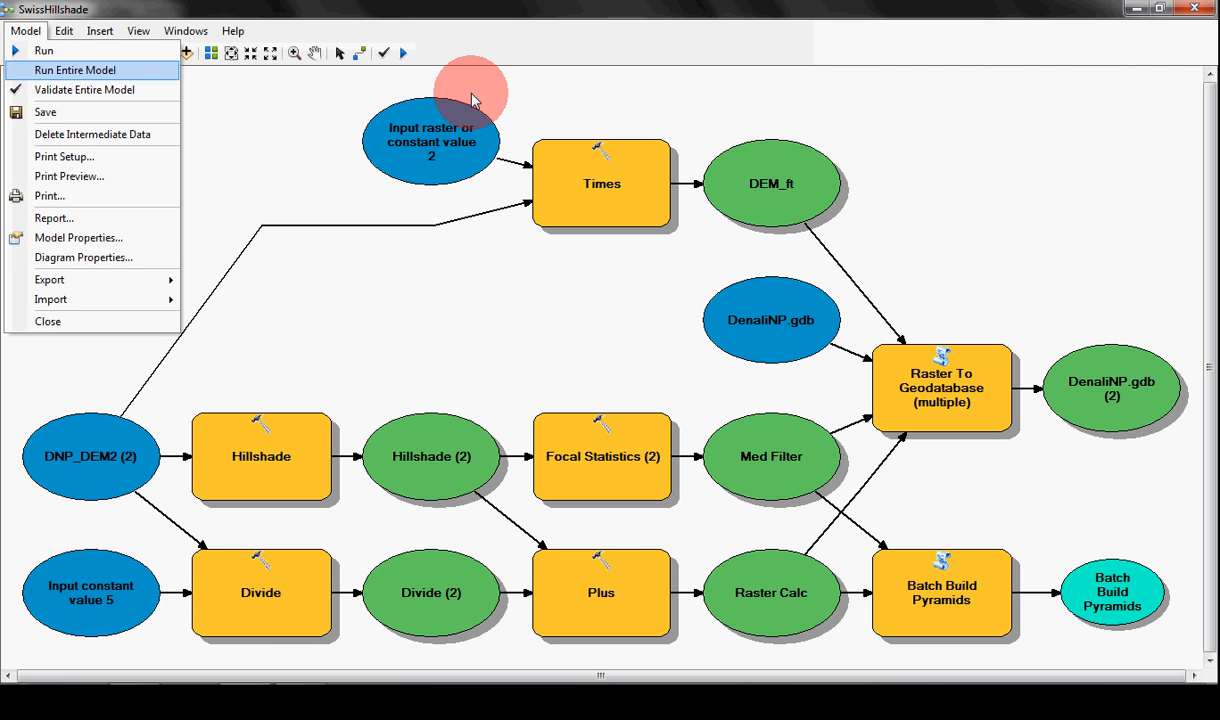
click(1197, 18)
click(1198, 16)
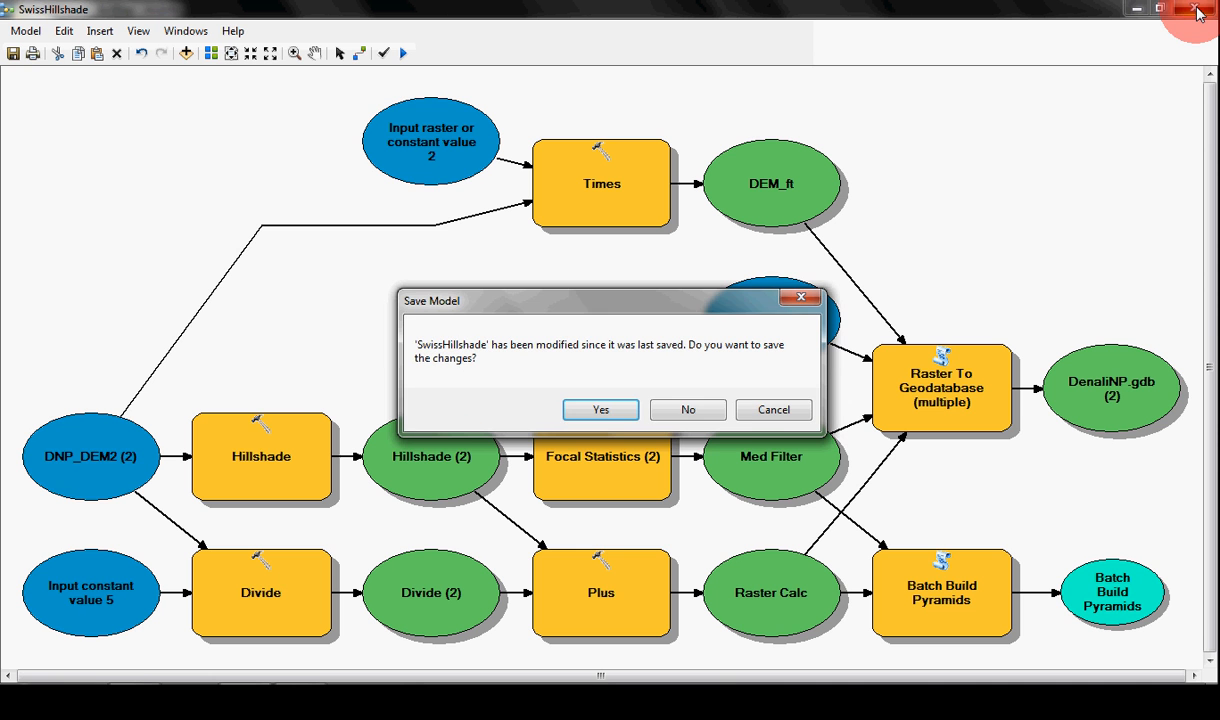
click(687, 412)
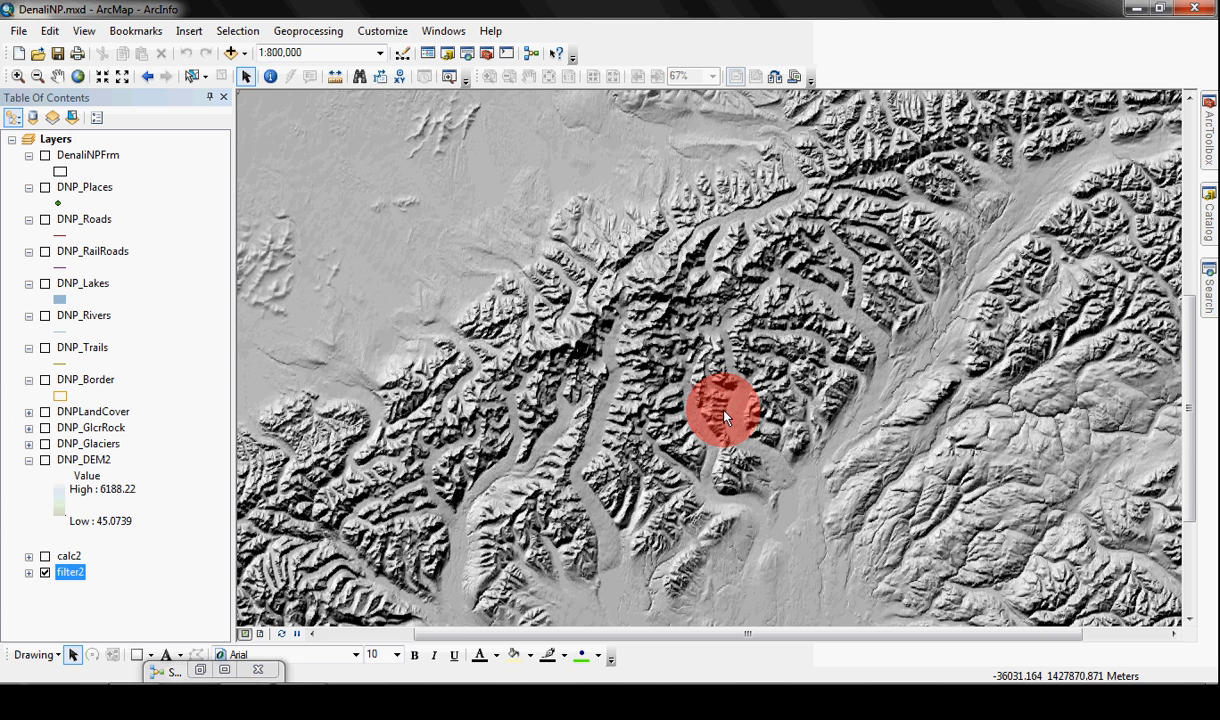
Step: Show color ramps by name for the filter2 layer and apply the Wht_60_Gray ramp, checking its display resampling setting
double_click(68, 573)
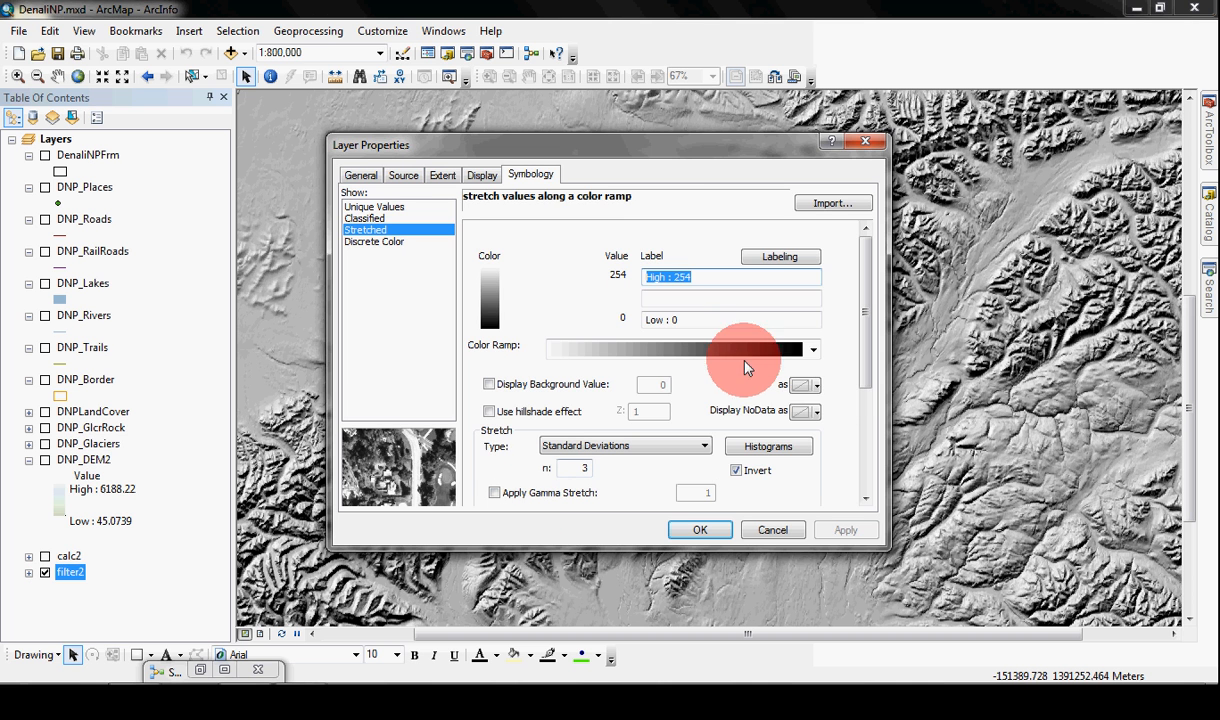
right_click(738, 349)
click(785, 362)
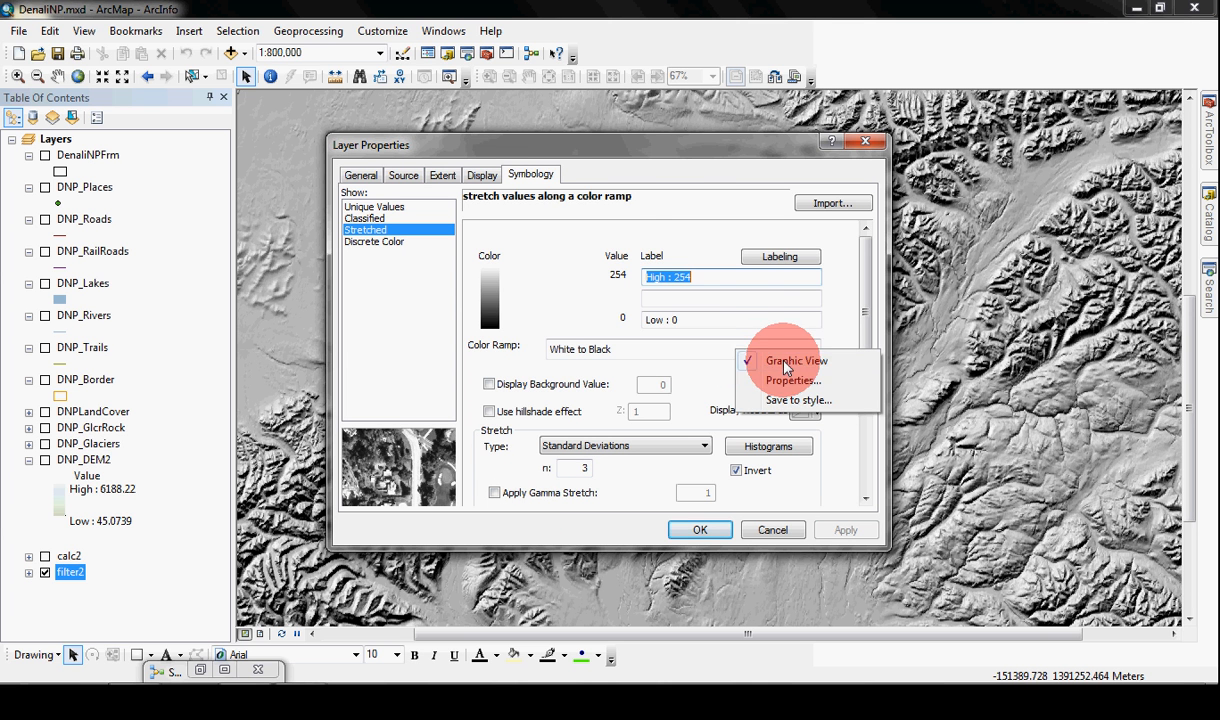
click(812, 349)
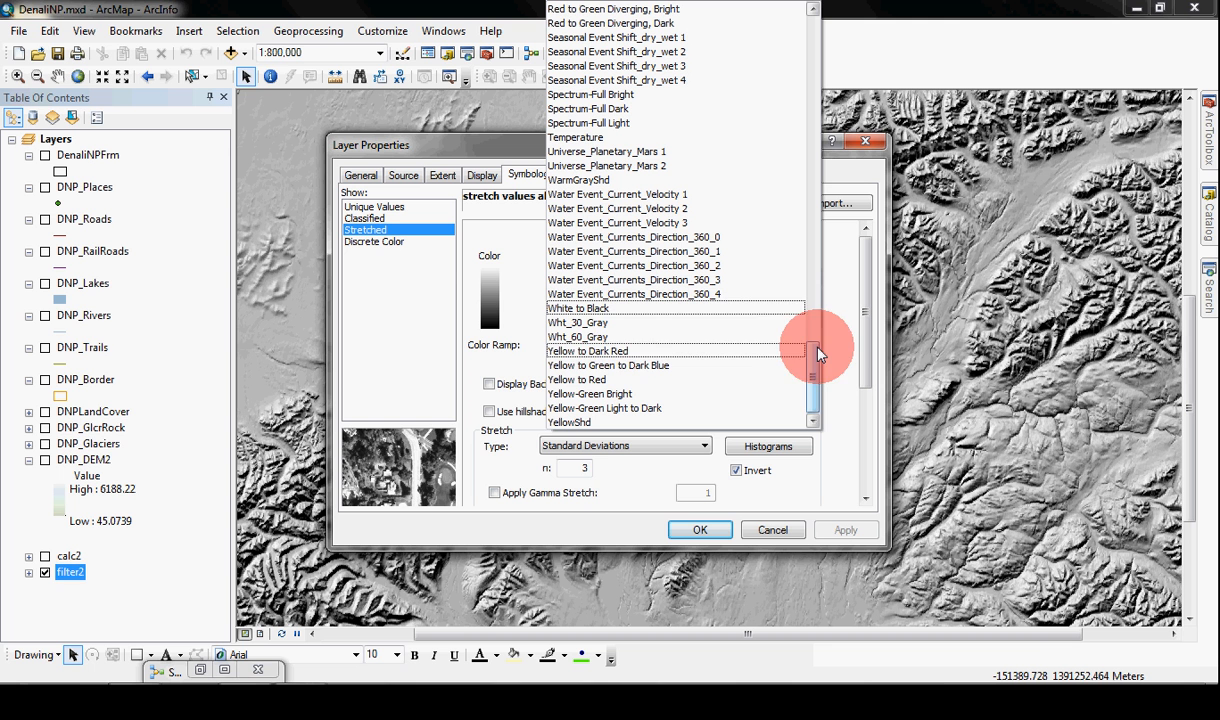
click(598, 337)
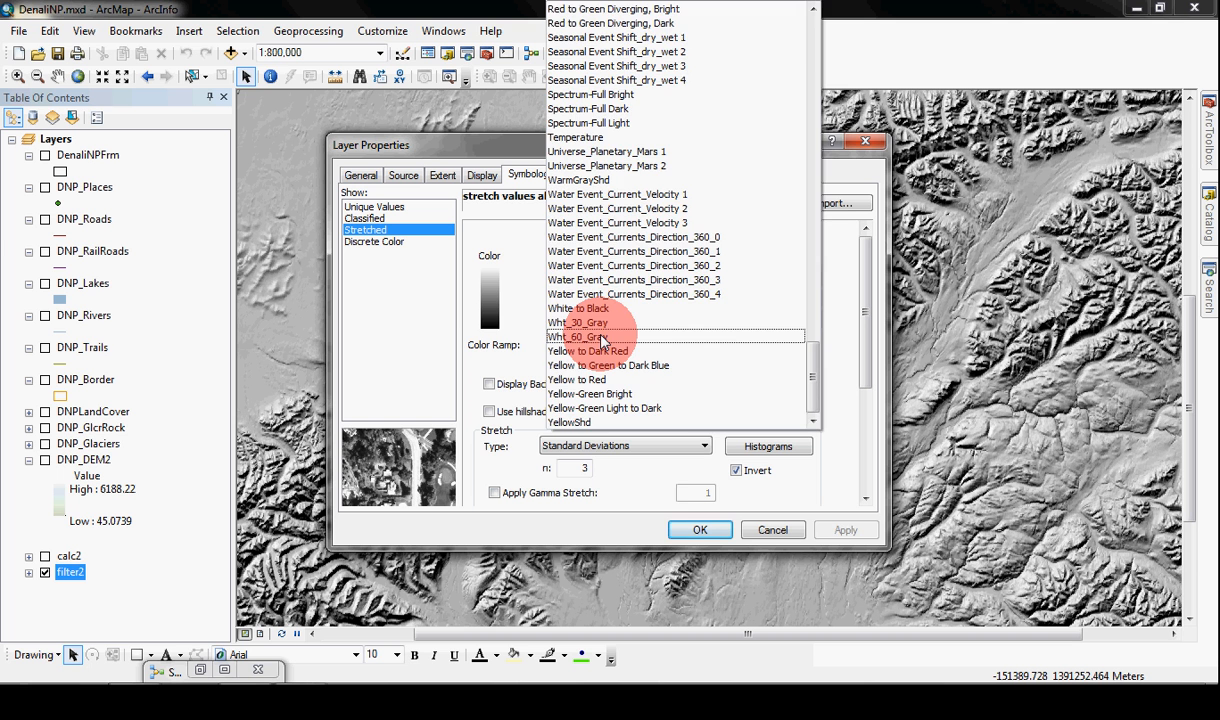
click(600, 339)
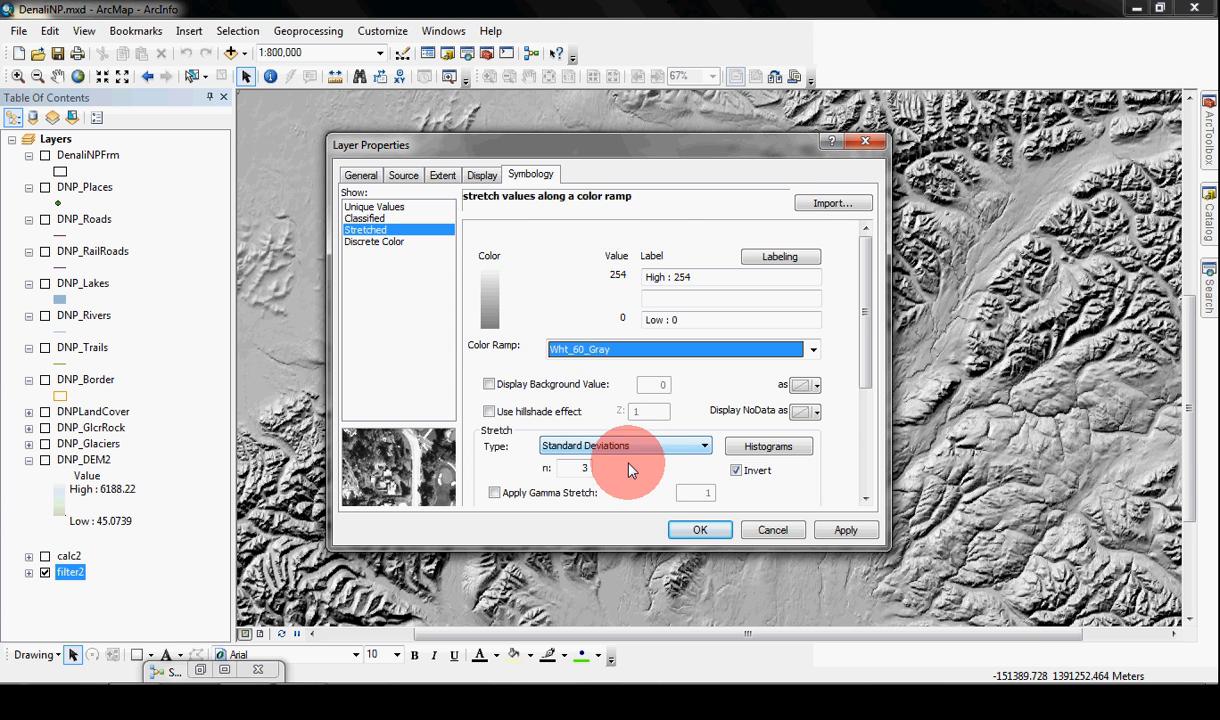
click(483, 178)
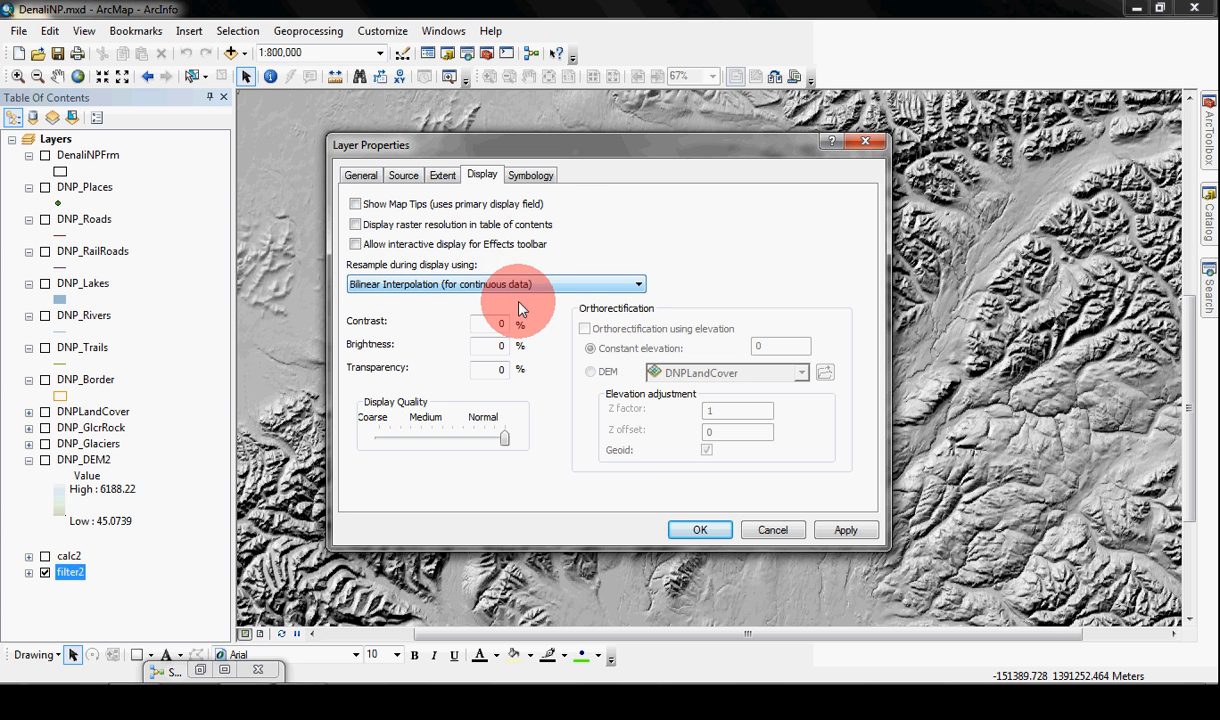
click(703, 529)
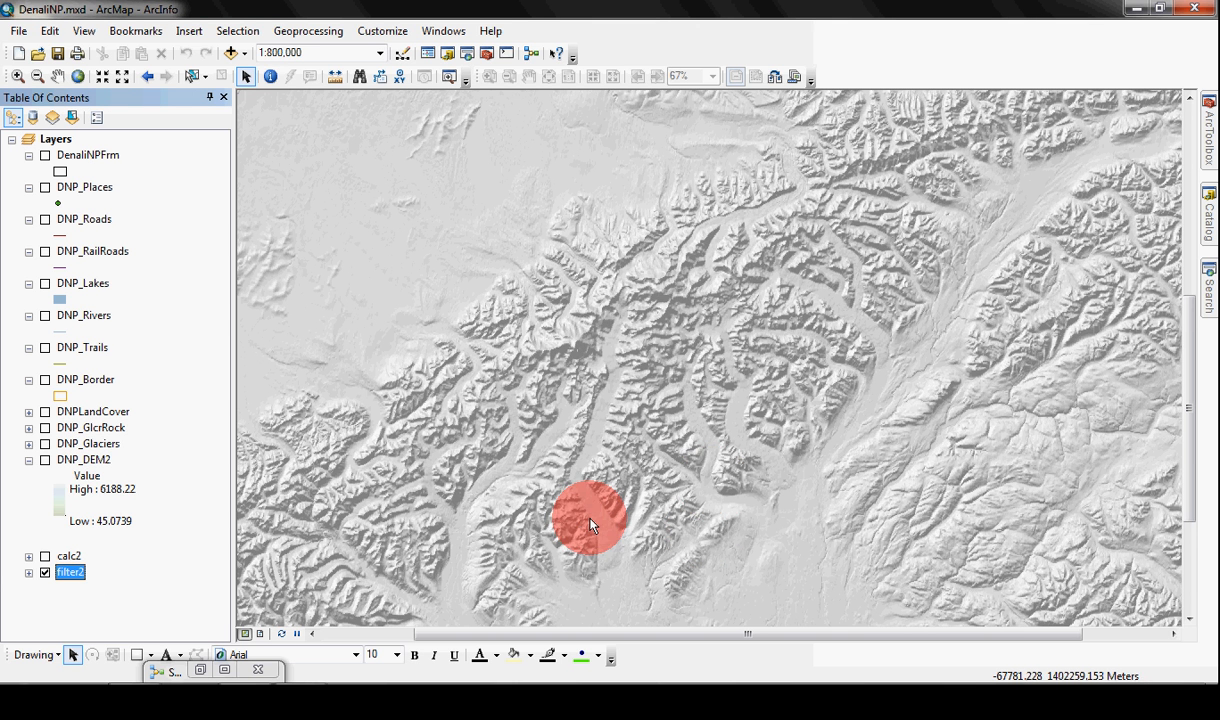
Step: Turn on the calc2 layer, show its color ramps by name, and apply the Wht_30_Gray ramp to its stretched symbology
click(44, 557)
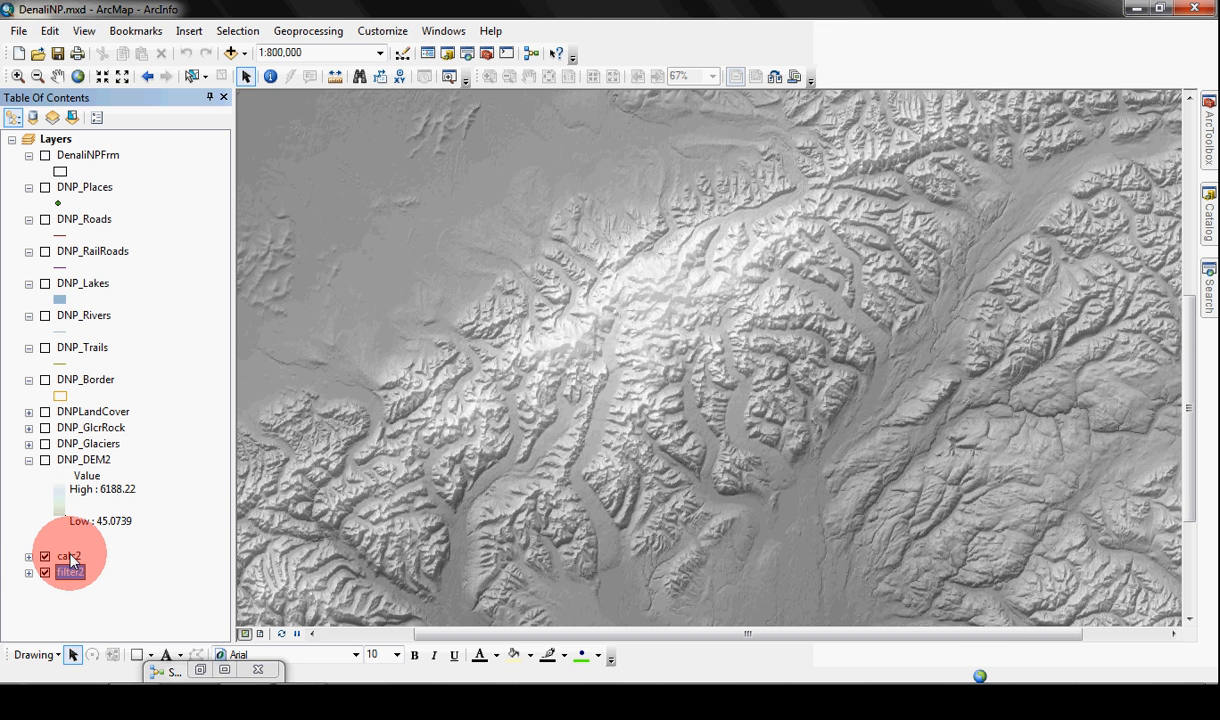
double_click(69, 557)
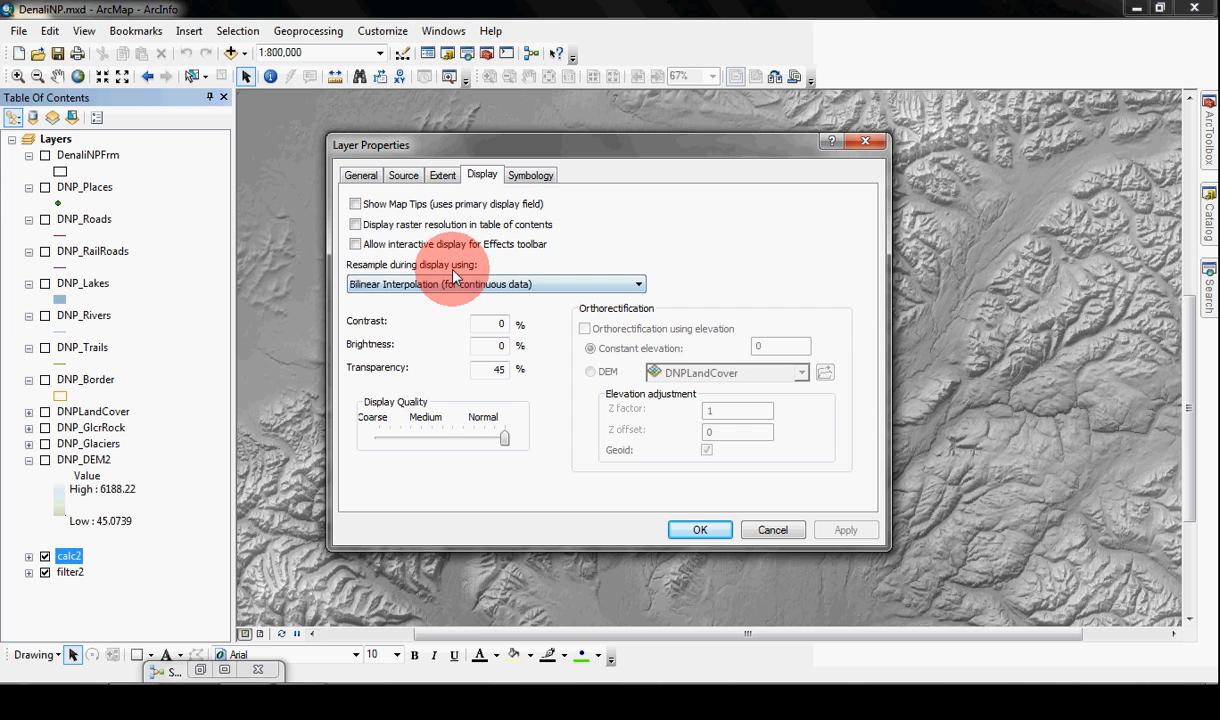
click(530, 176)
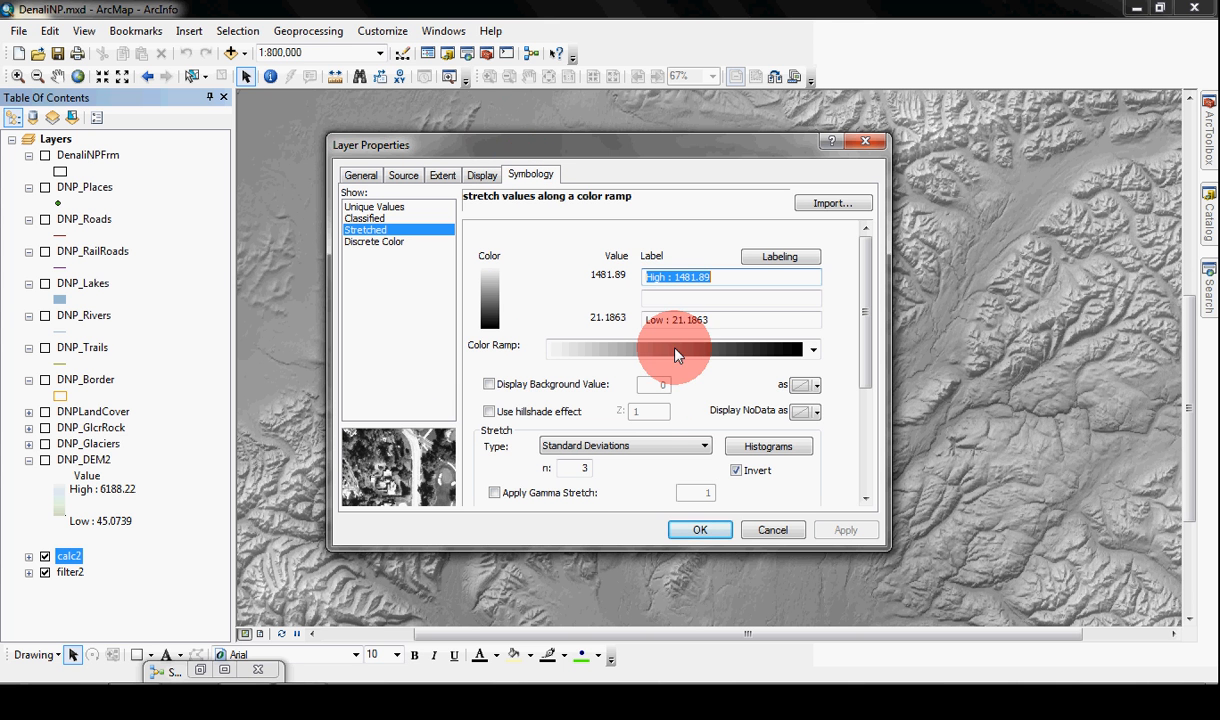
right_click(681, 349)
click(740, 355)
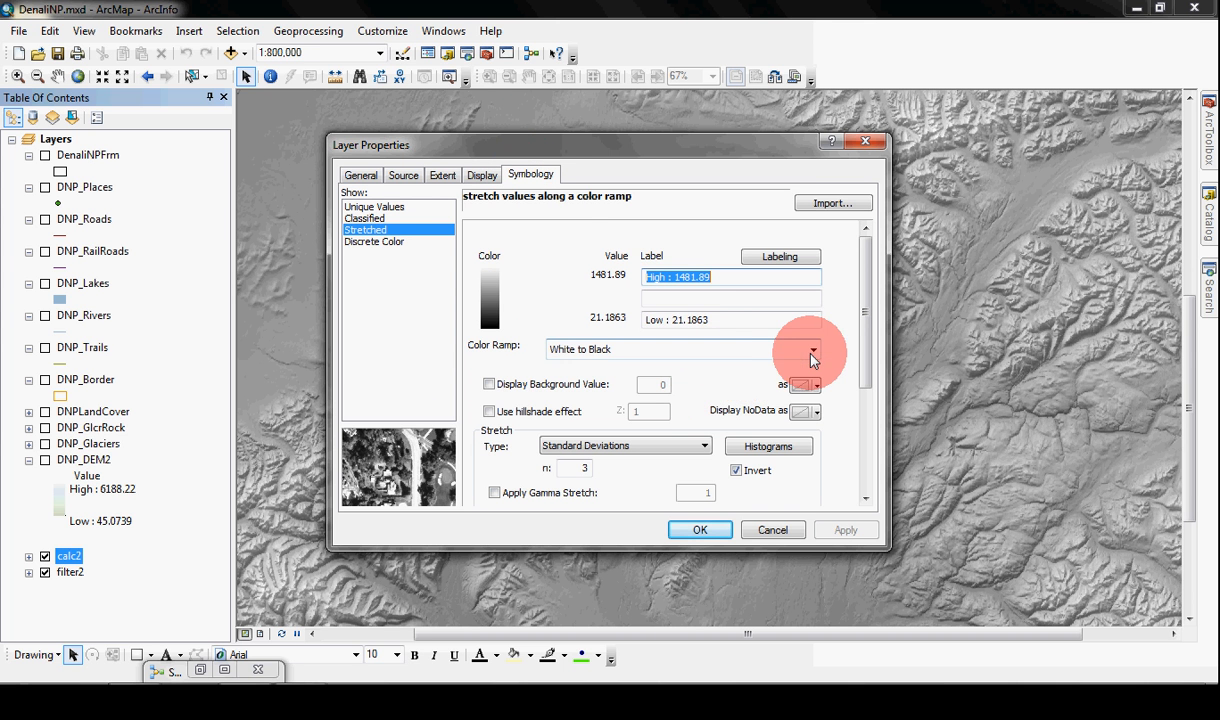
click(812, 347)
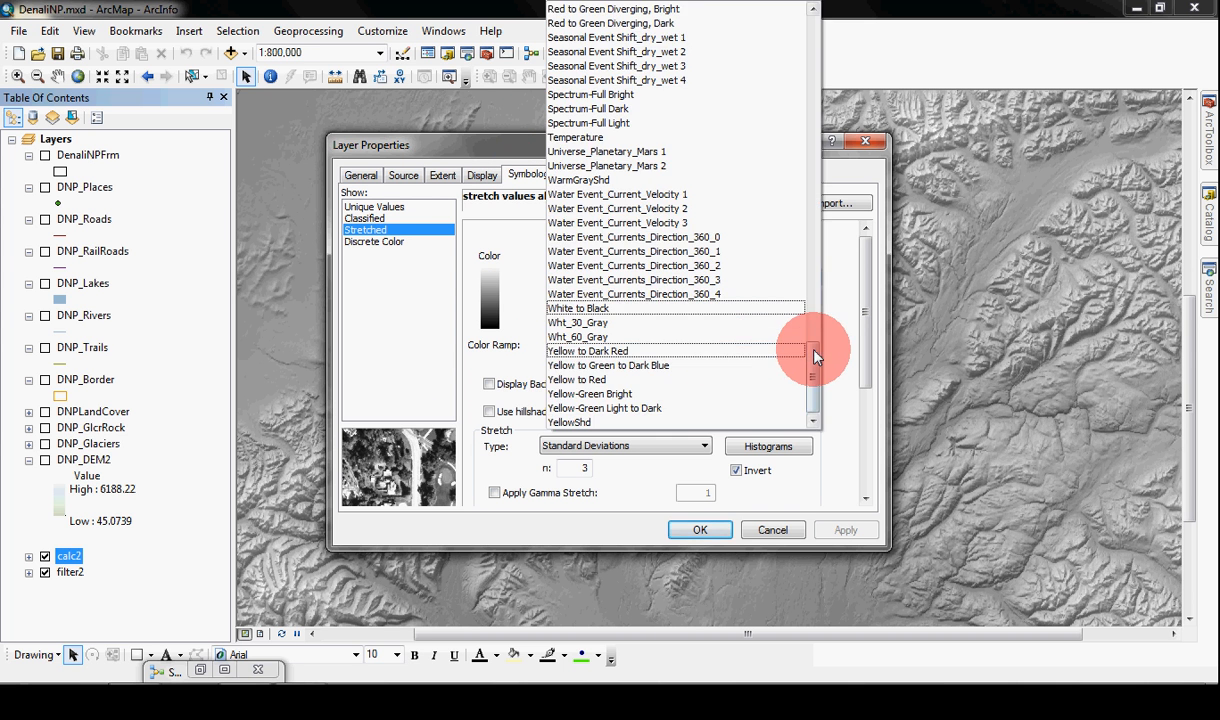
click(589, 323)
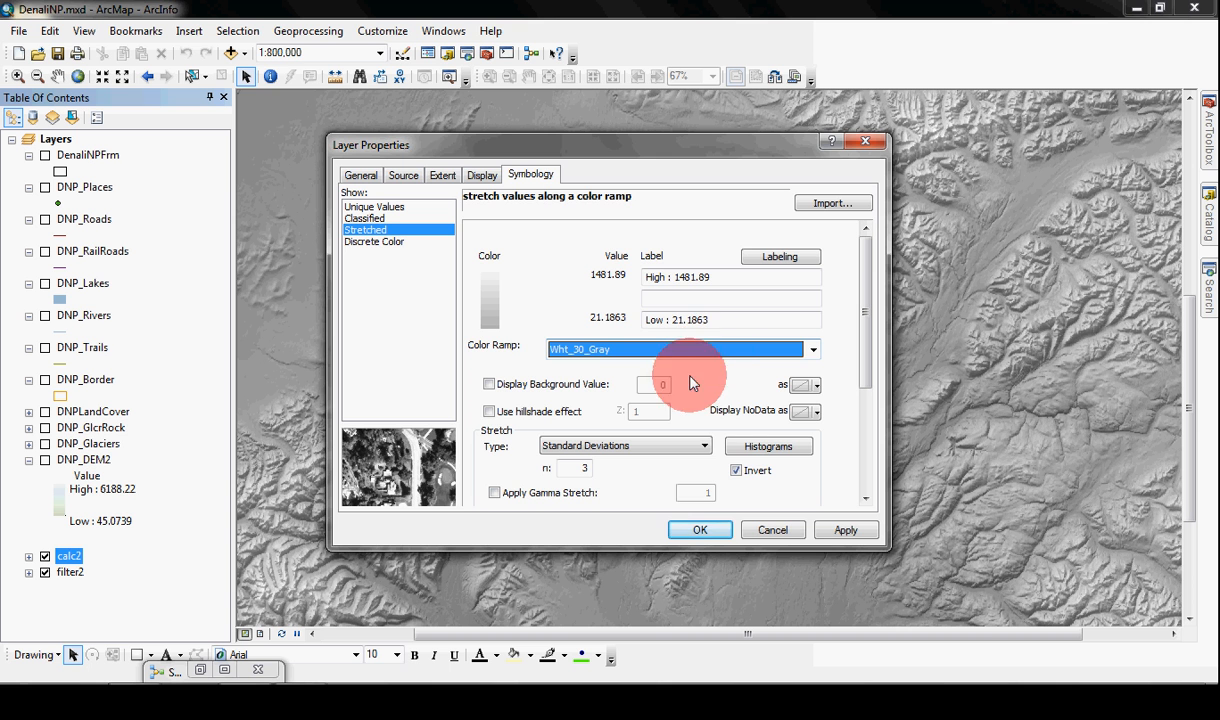
click(722, 533)
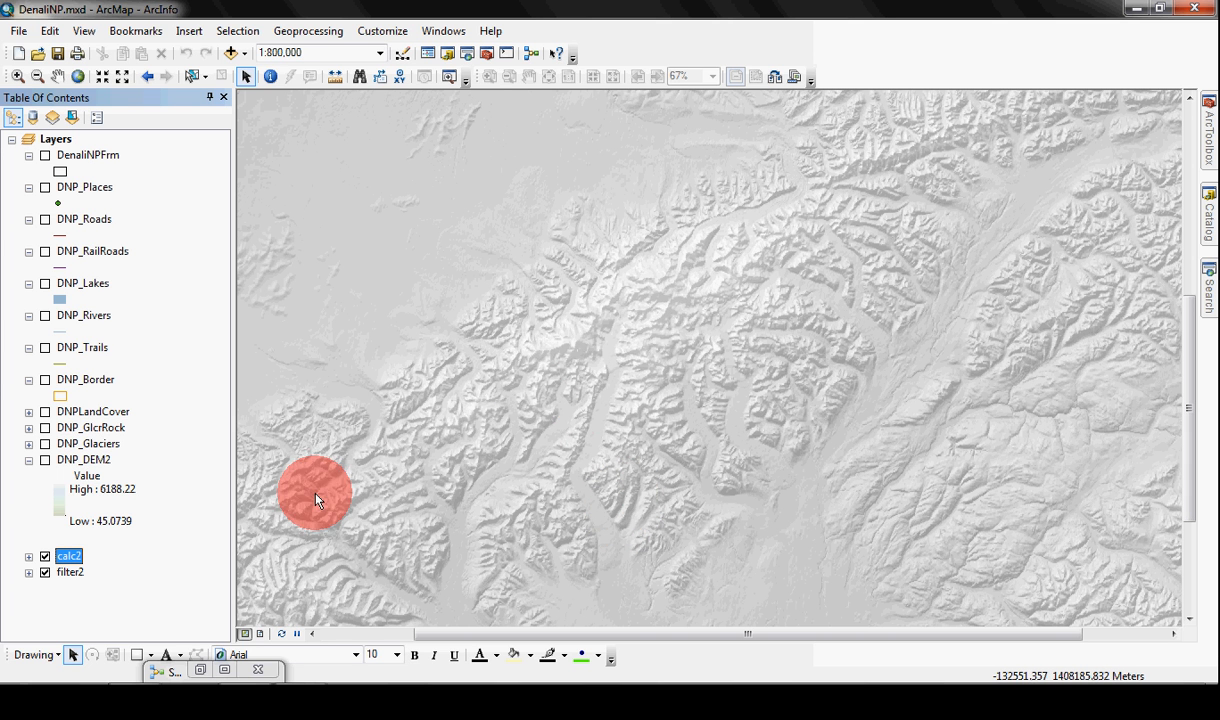
Step: Turn on the DNP_DEM2 layer above the calc2 and filter2 rasters
click(45, 461)
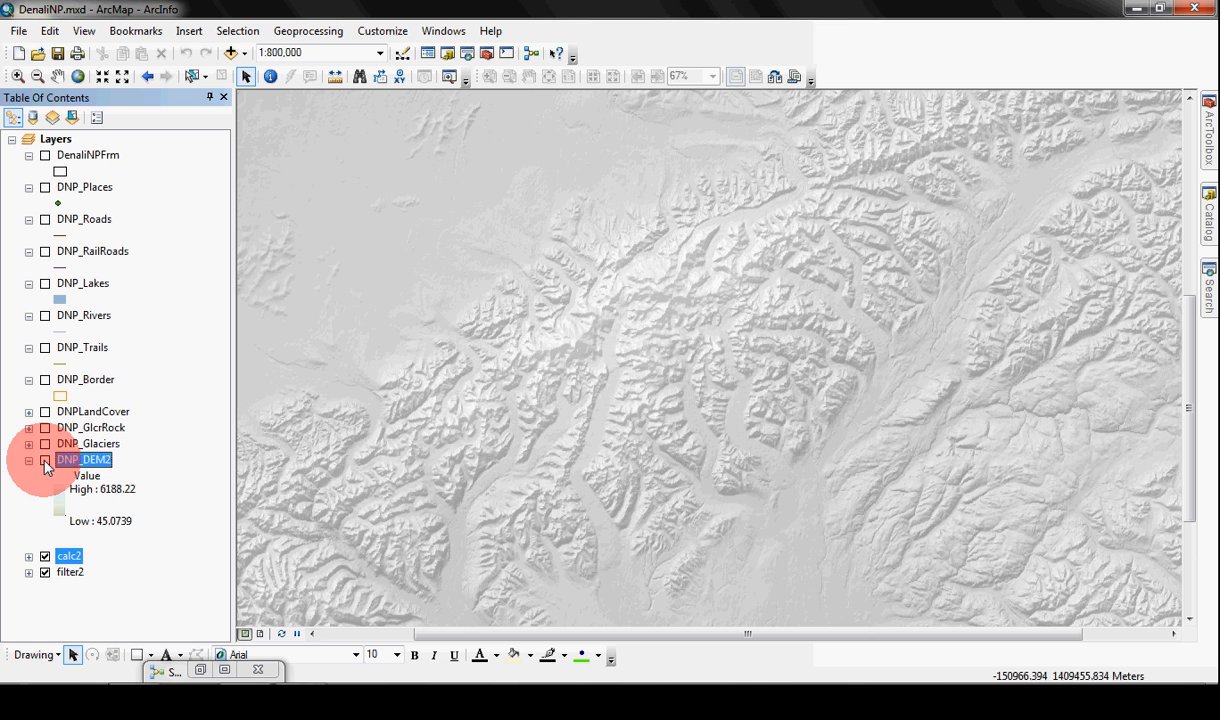